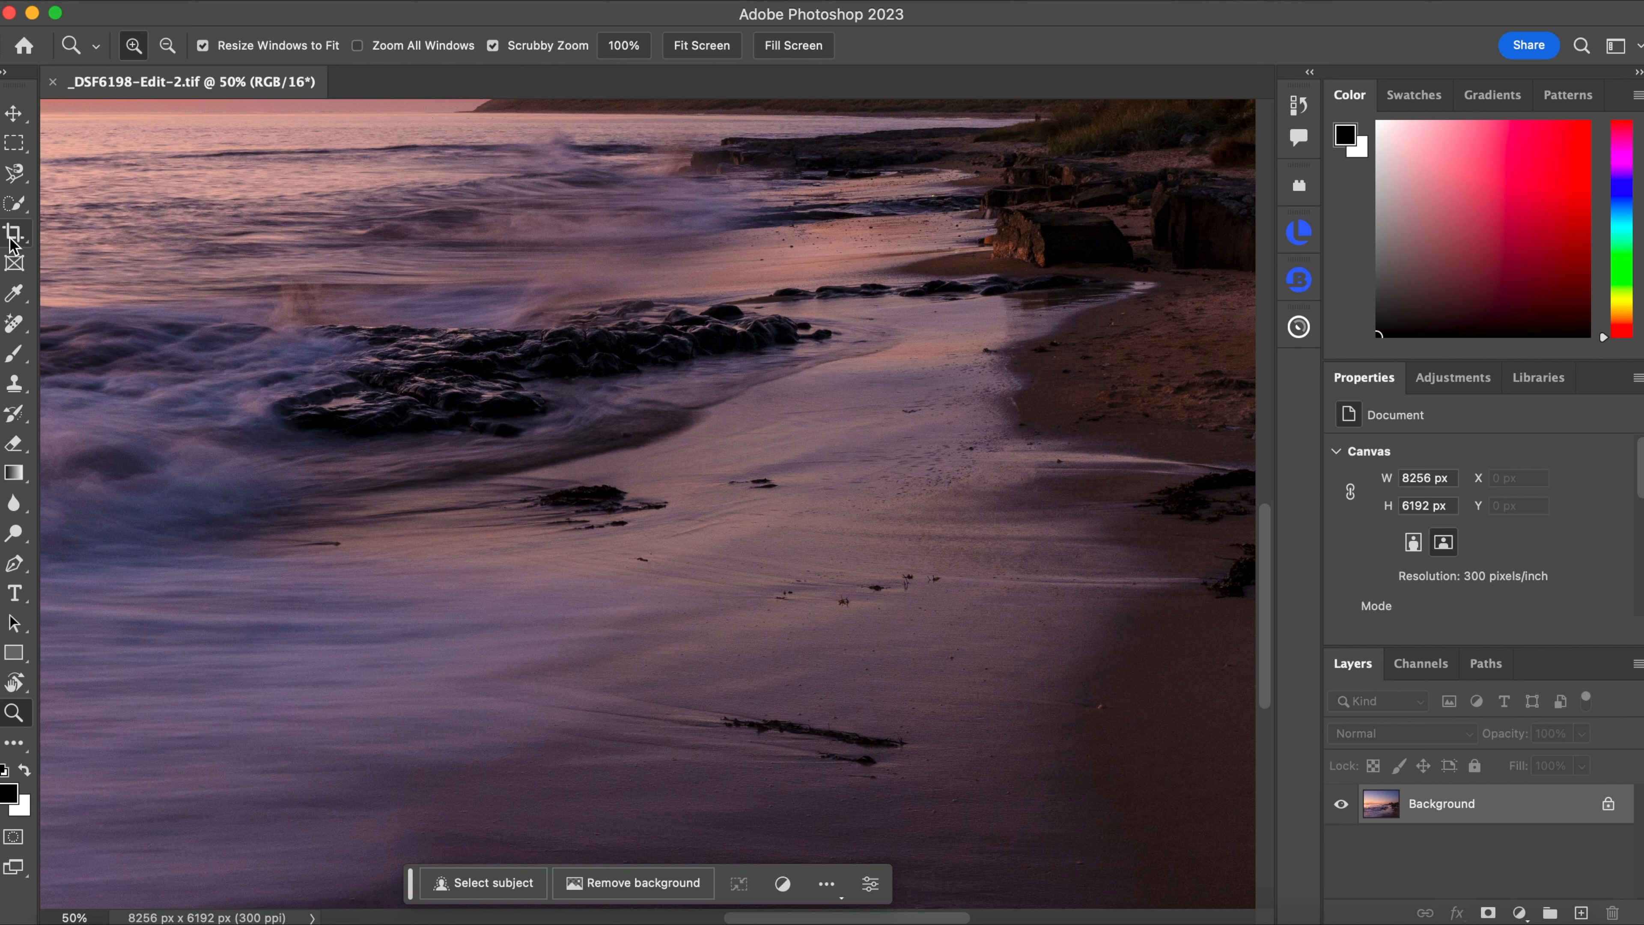
Remove the dark seaweed streaks from the lower foreground sand using the Remove tool at size 101.
{"action": "left_click", "coordinate": [15, 324]}
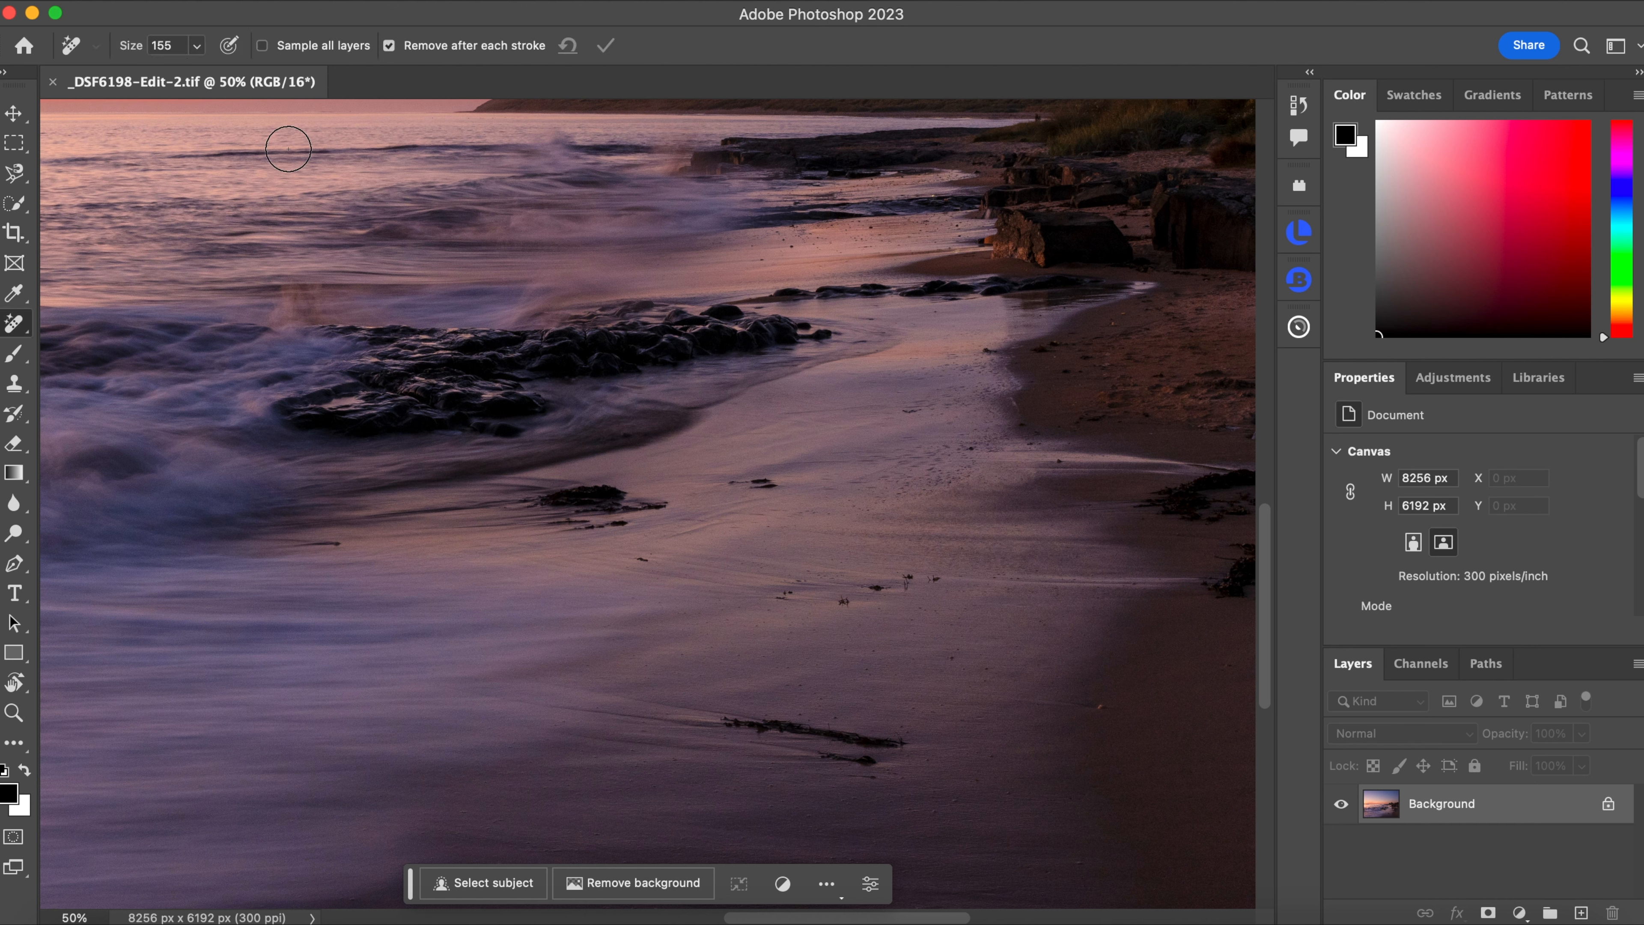
{"action": "left_click", "coordinate": [196, 45]}
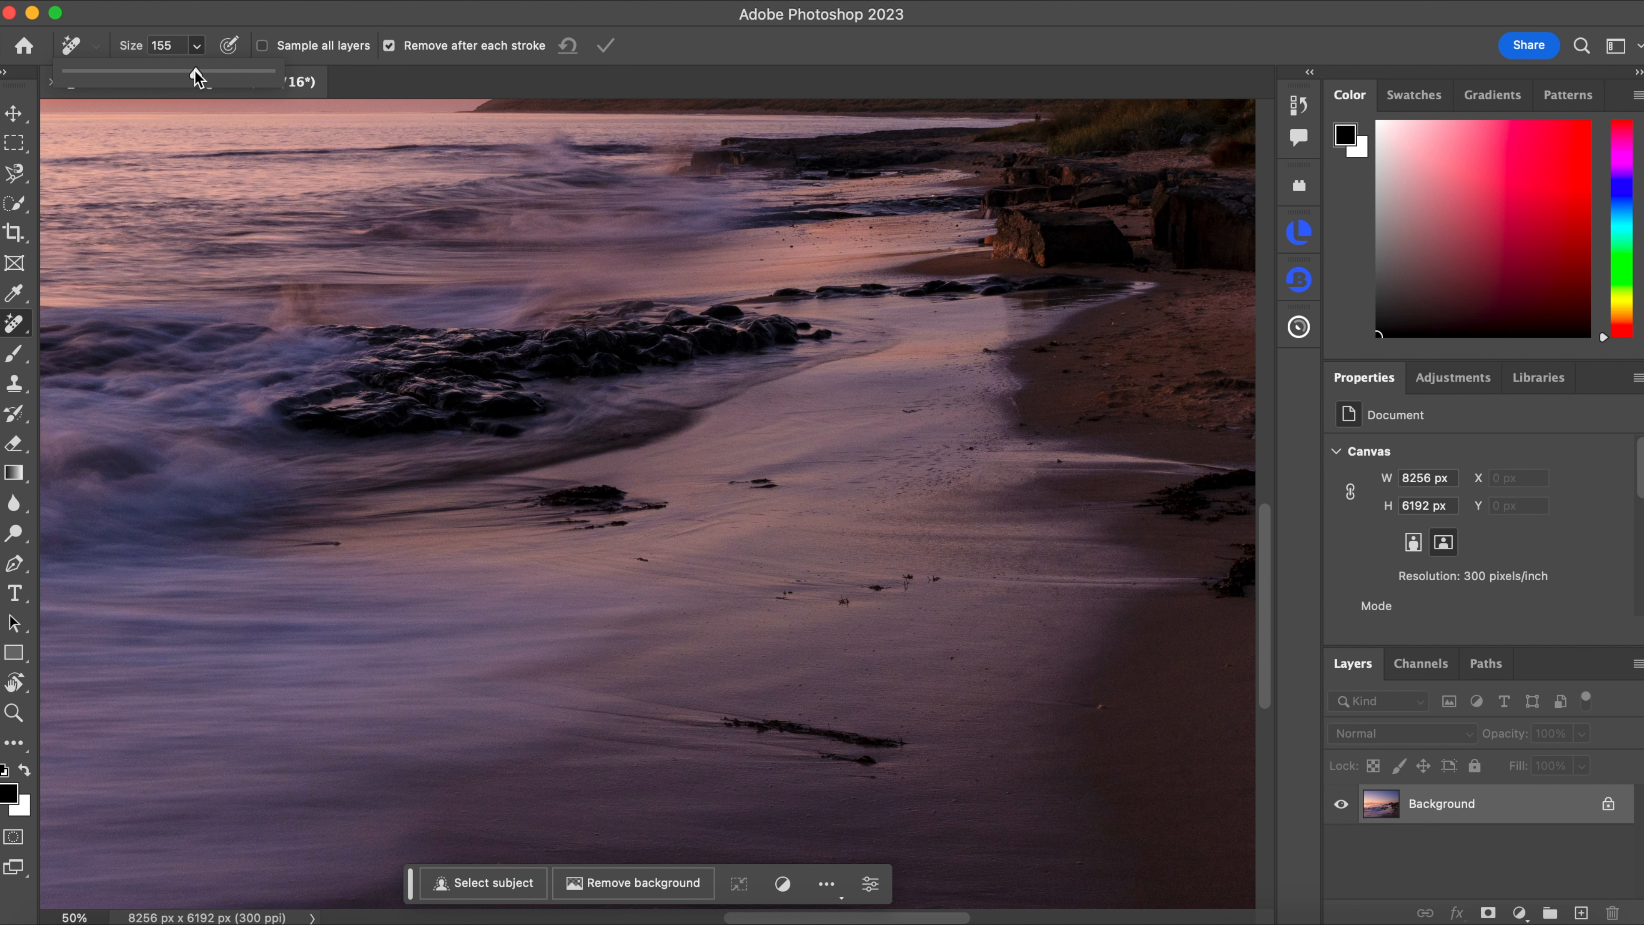
{"action": "left_click_drag", "start_coordinate": [196, 74], "coordinate": [168, 72]}
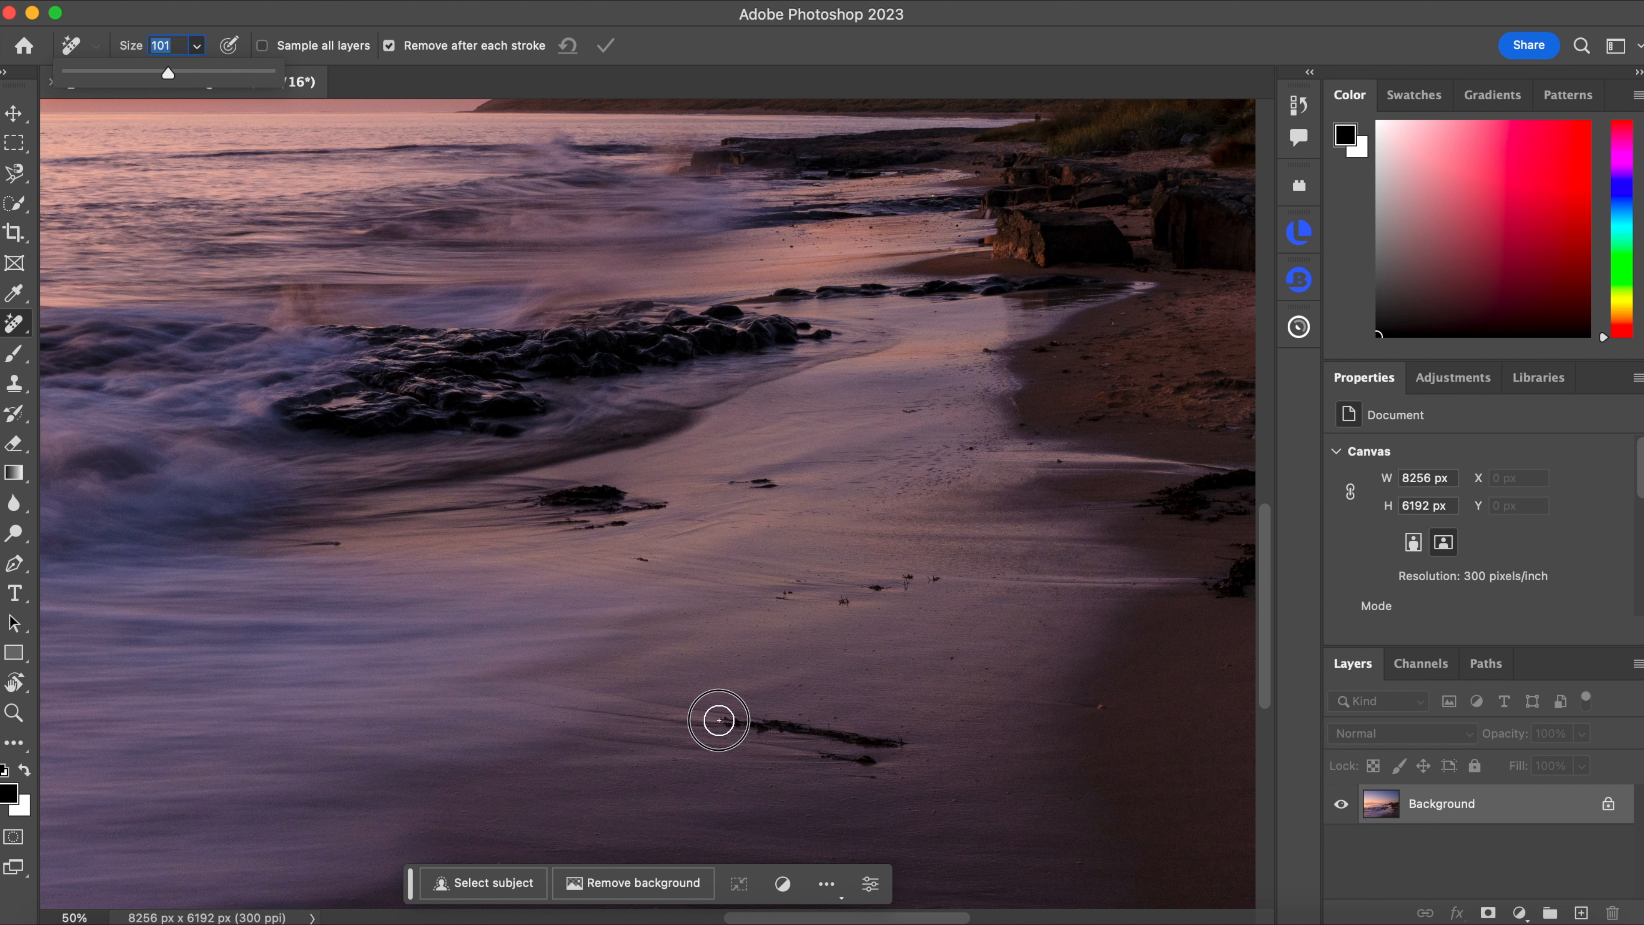
{"action": "left_click_drag", "start_coordinate": [719, 720], "coordinate": [891, 739]}
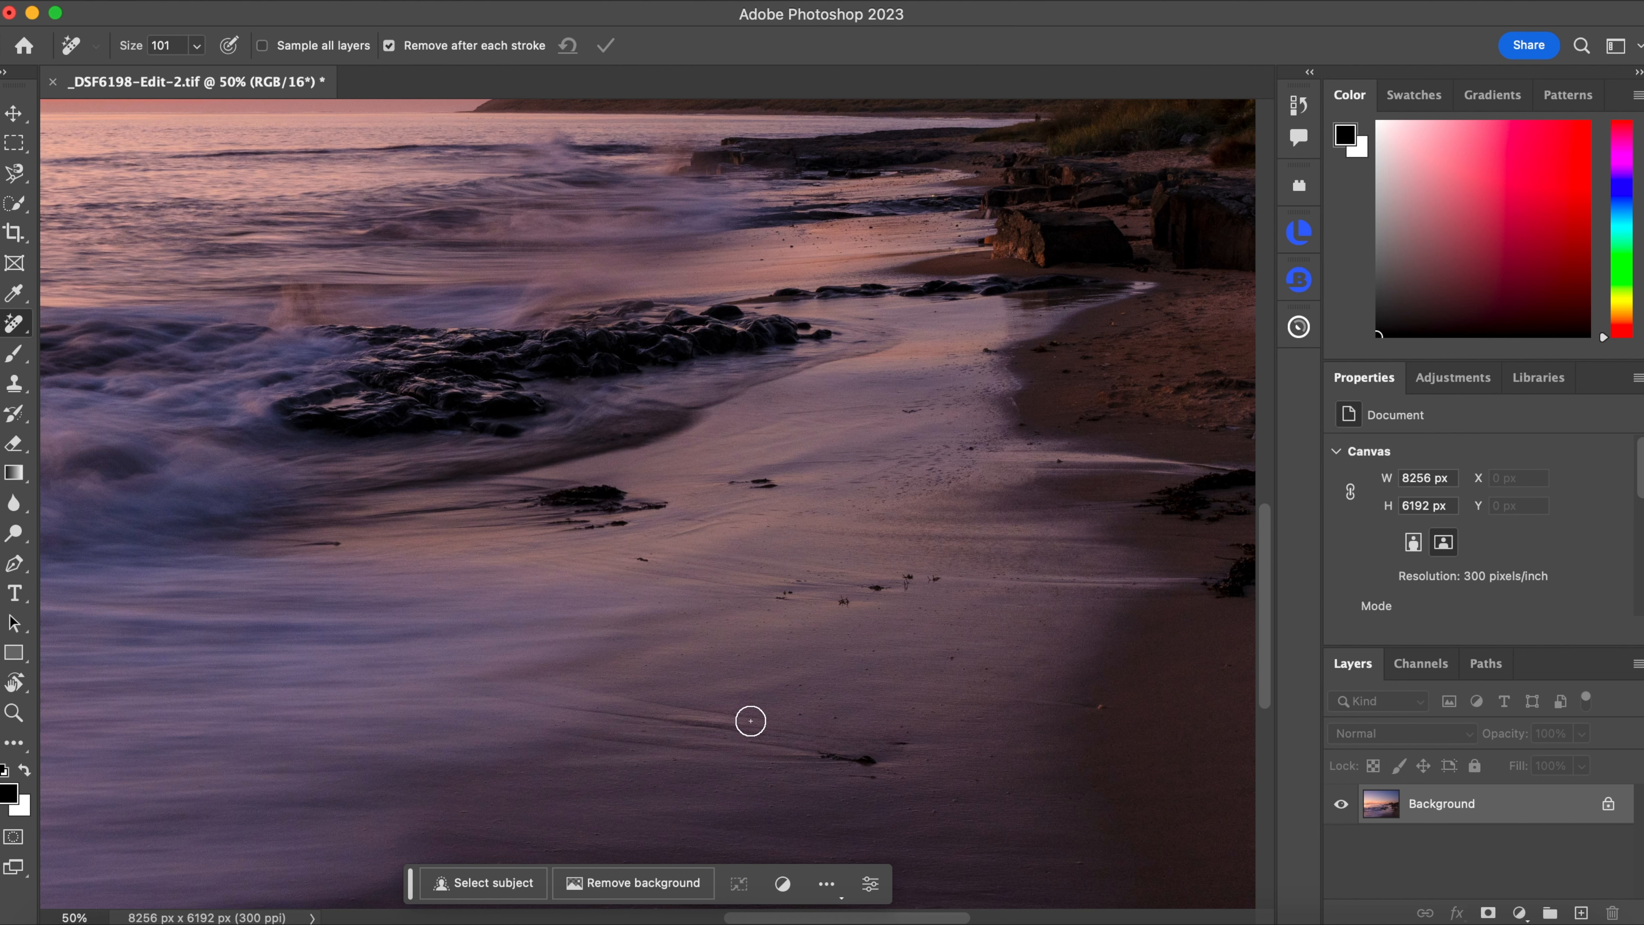
{"action": "left_click_drag", "start_coordinate": [825, 760], "coordinate": [874, 759]}
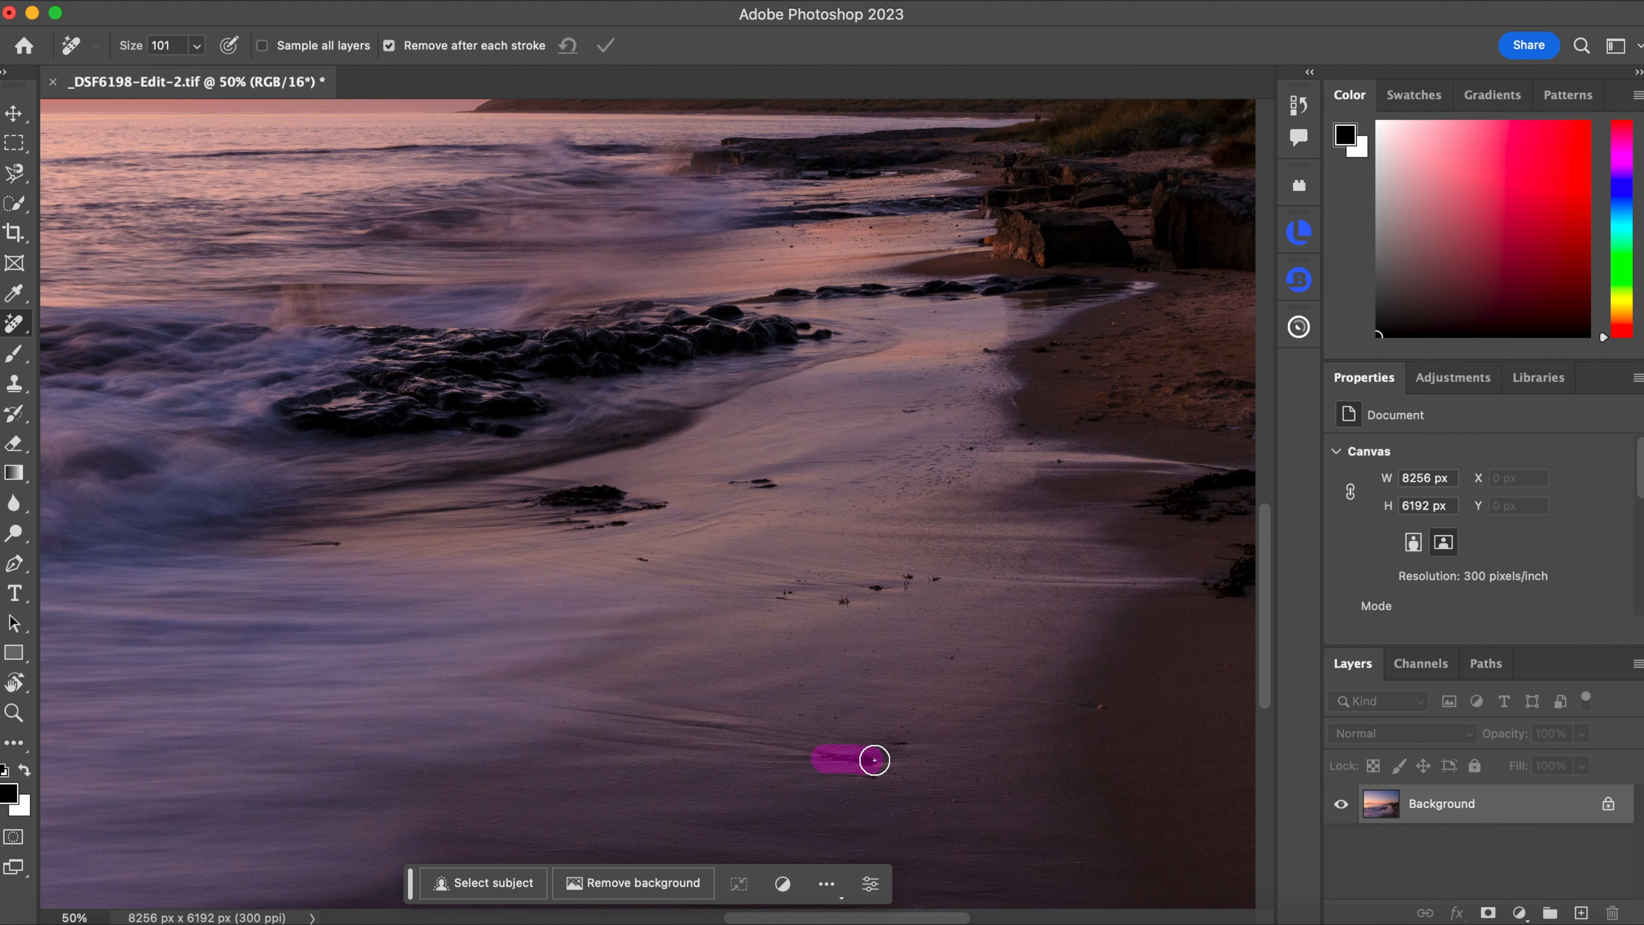
{"action": "left_click", "coordinate": [873, 777]}
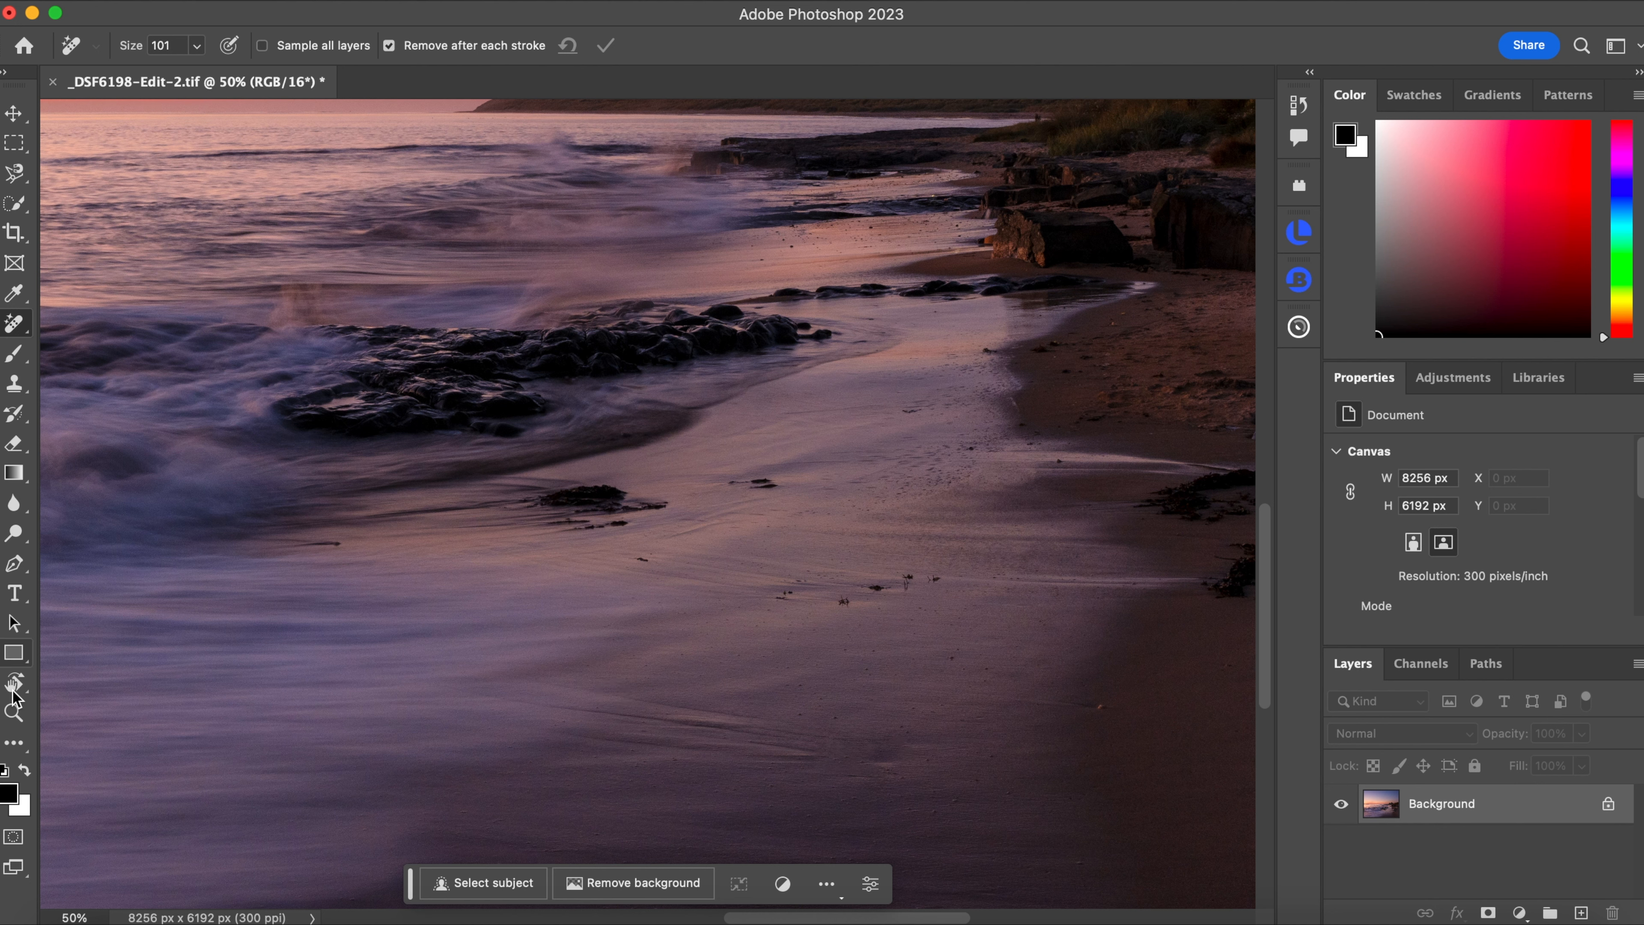
Fit the whole image on screen and apply ProPanel's Auto Color correction.
{"action": "left_click", "coordinate": [14, 712]}
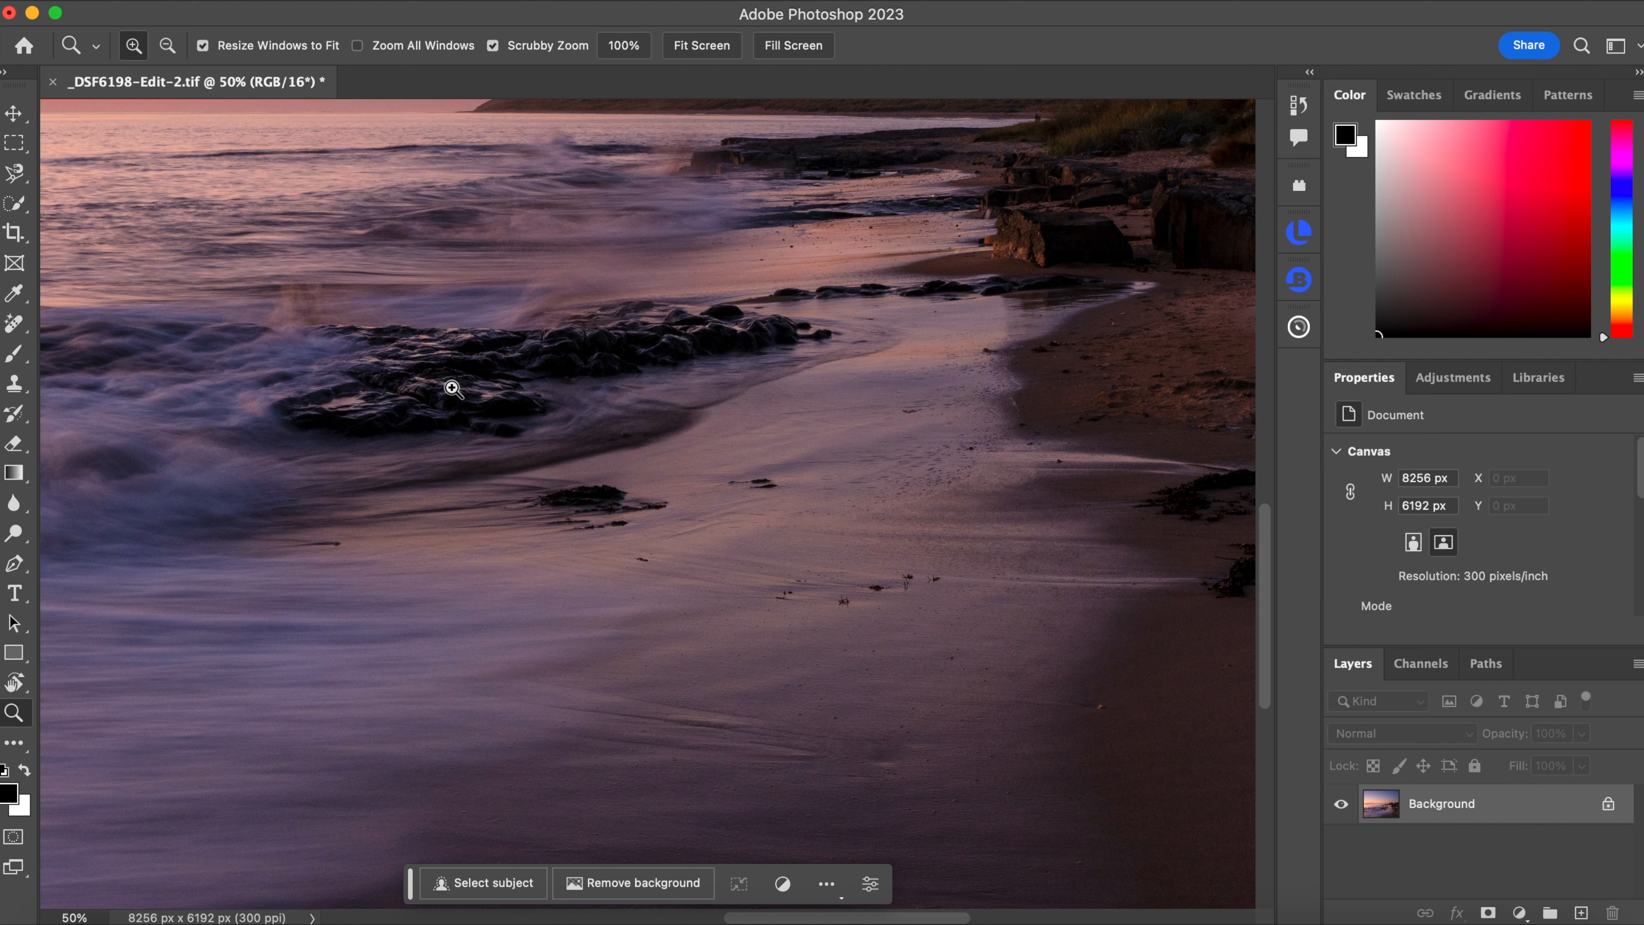
{"action": "left_click", "coordinate": [690, 51]}
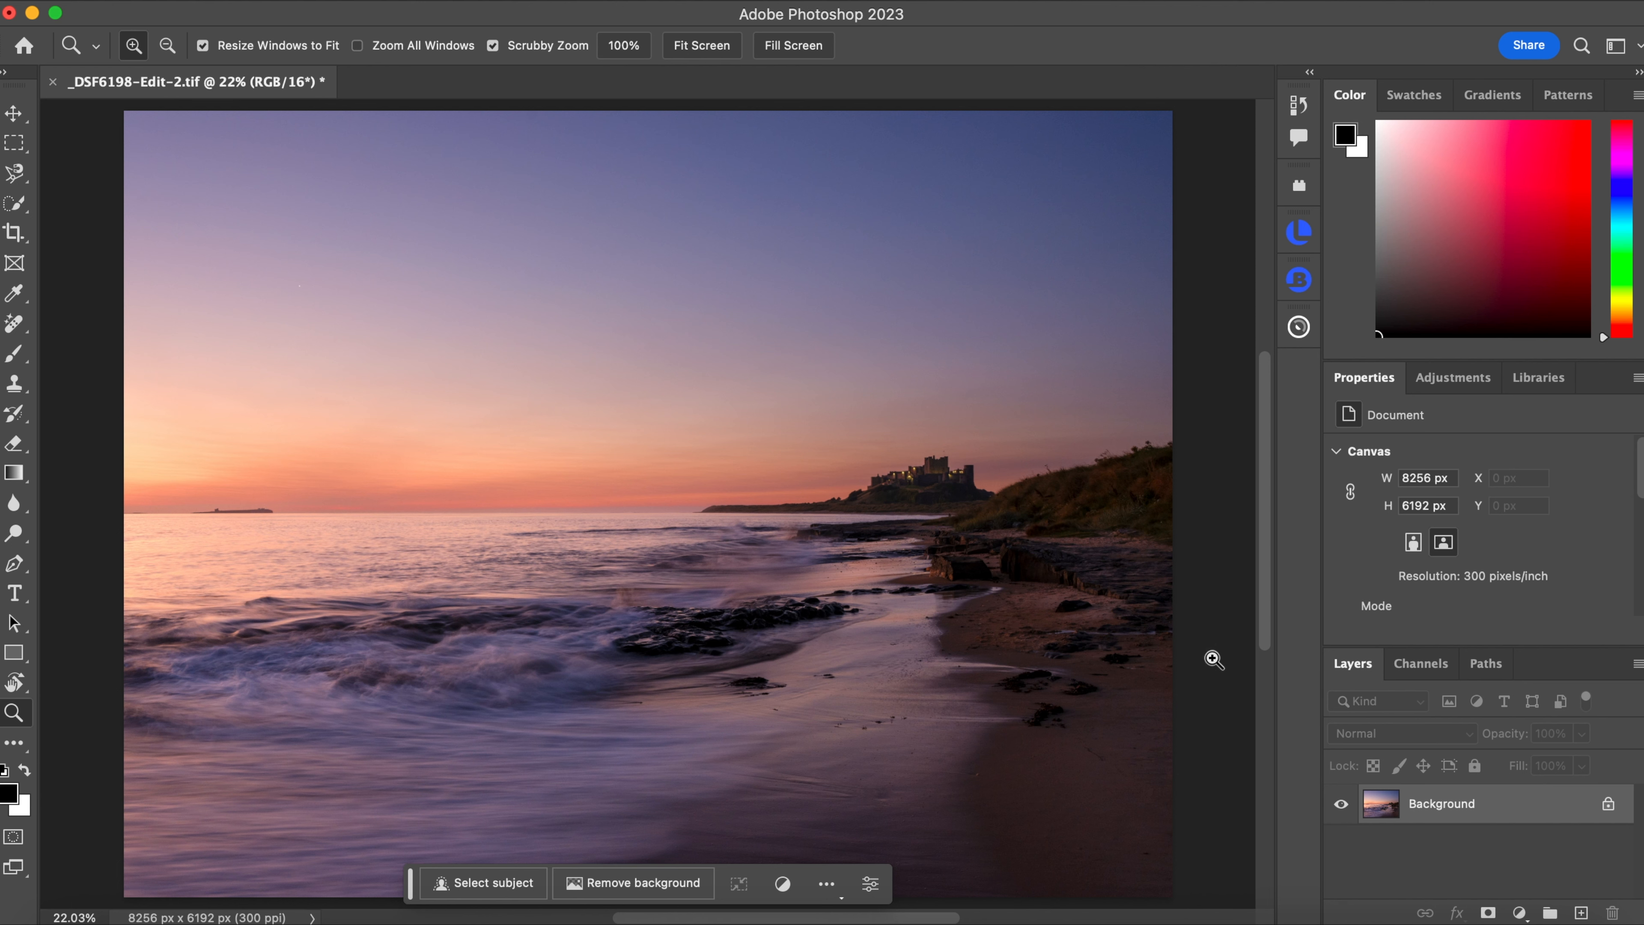
{"action": "left_click", "coordinate": [1300, 330]}
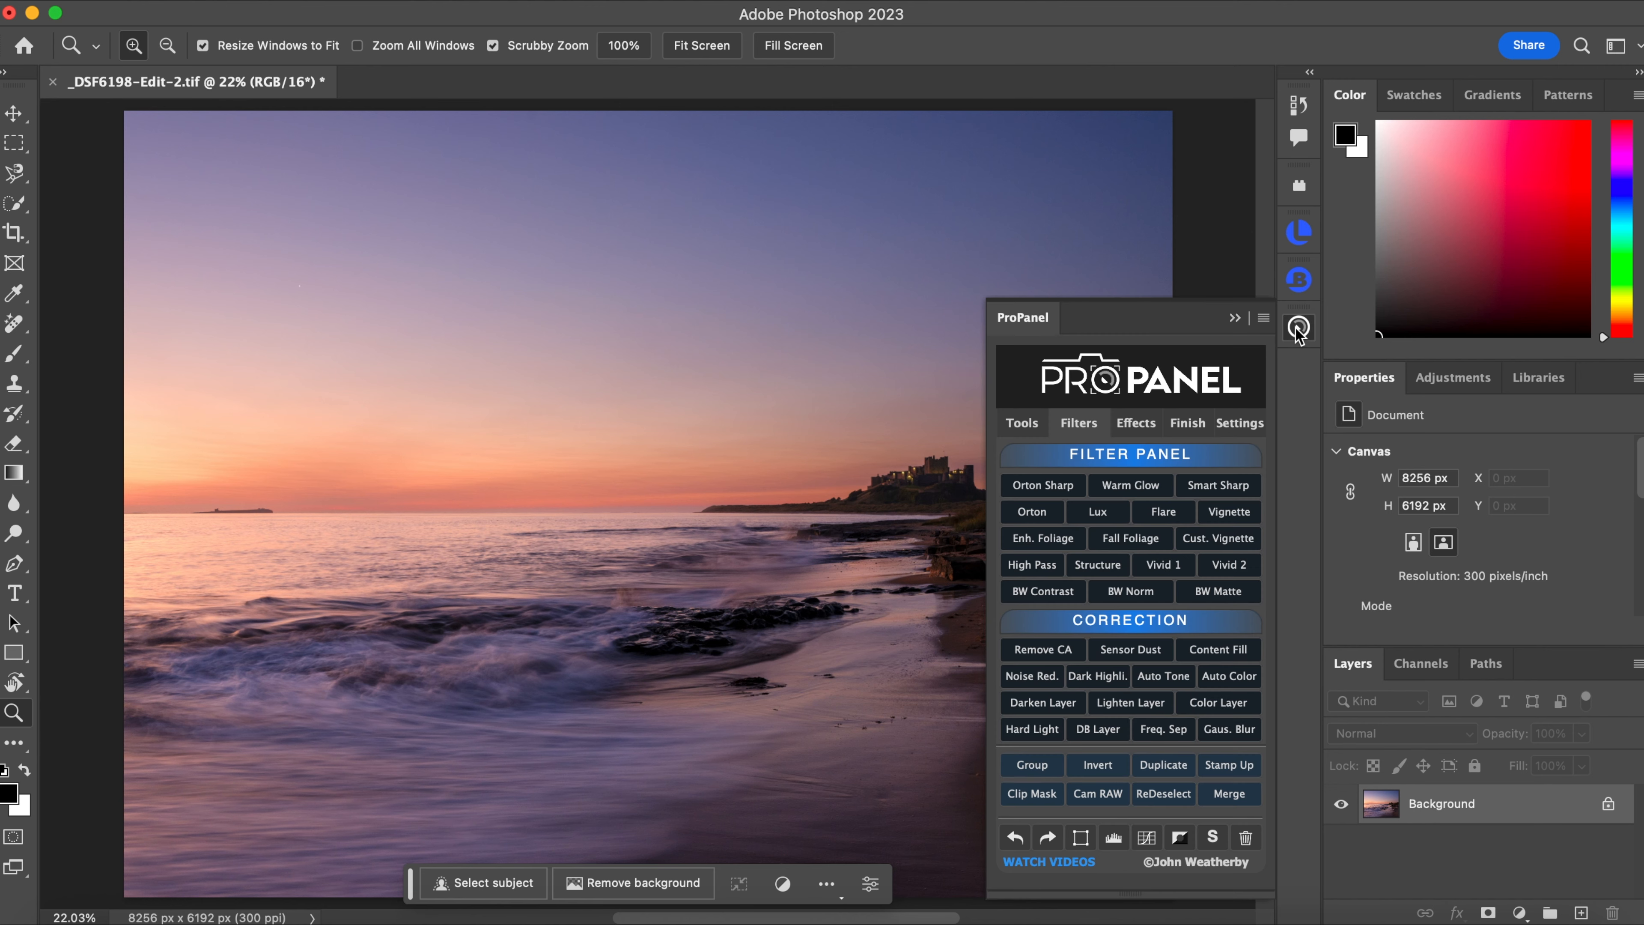
{"action": "left_click", "coordinate": [1222, 681]}
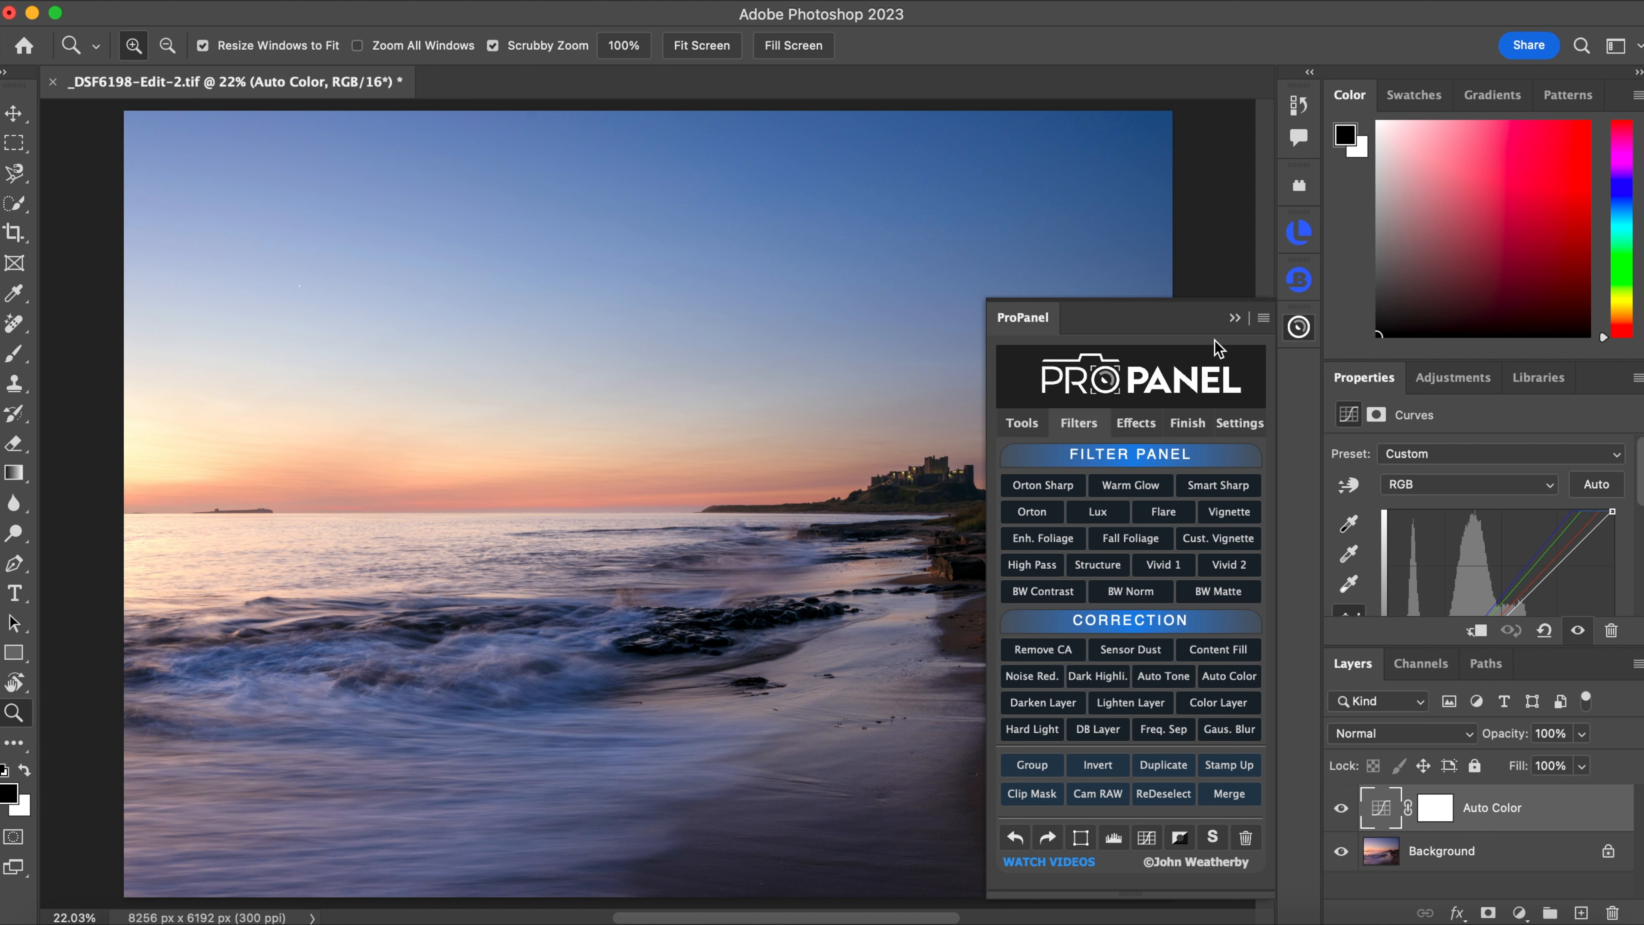
{"action": "left_click", "coordinate": [1236, 319]}
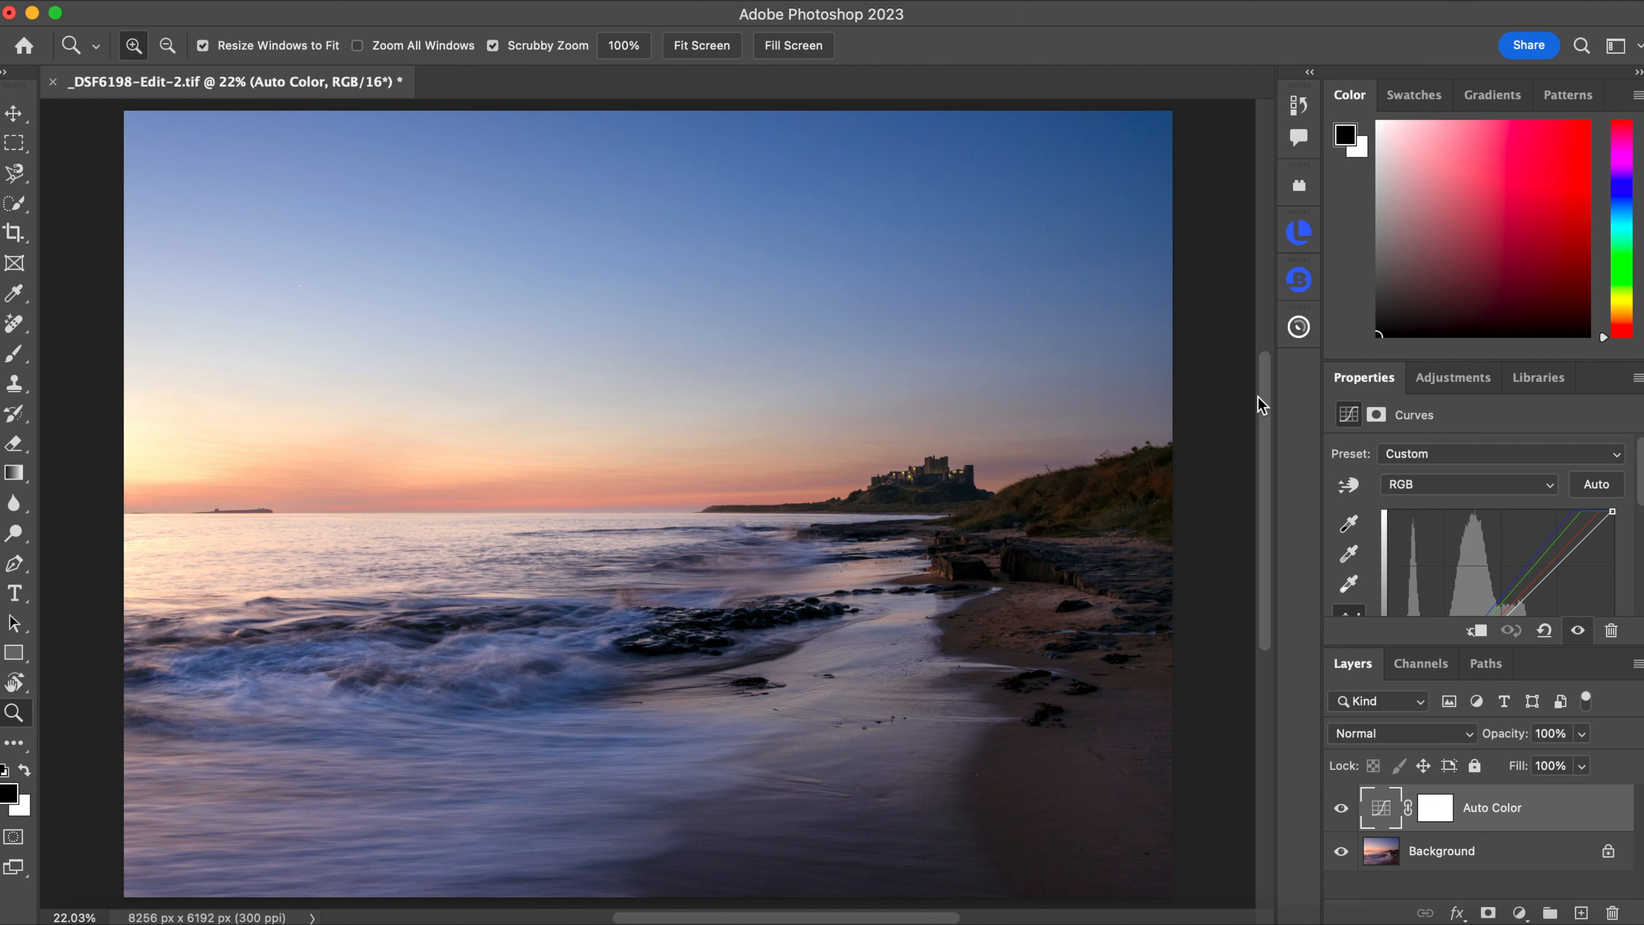
Create a Lumenzia 50% gray Dodge/Burn layer in default Soft Light mode, masked by the L luminosity mask at 2.25.
{"action": "left_click", "coordinate": [1435, 807]}
{"action": "key", "text": "b"}
{"action": "key", "text": "x"}
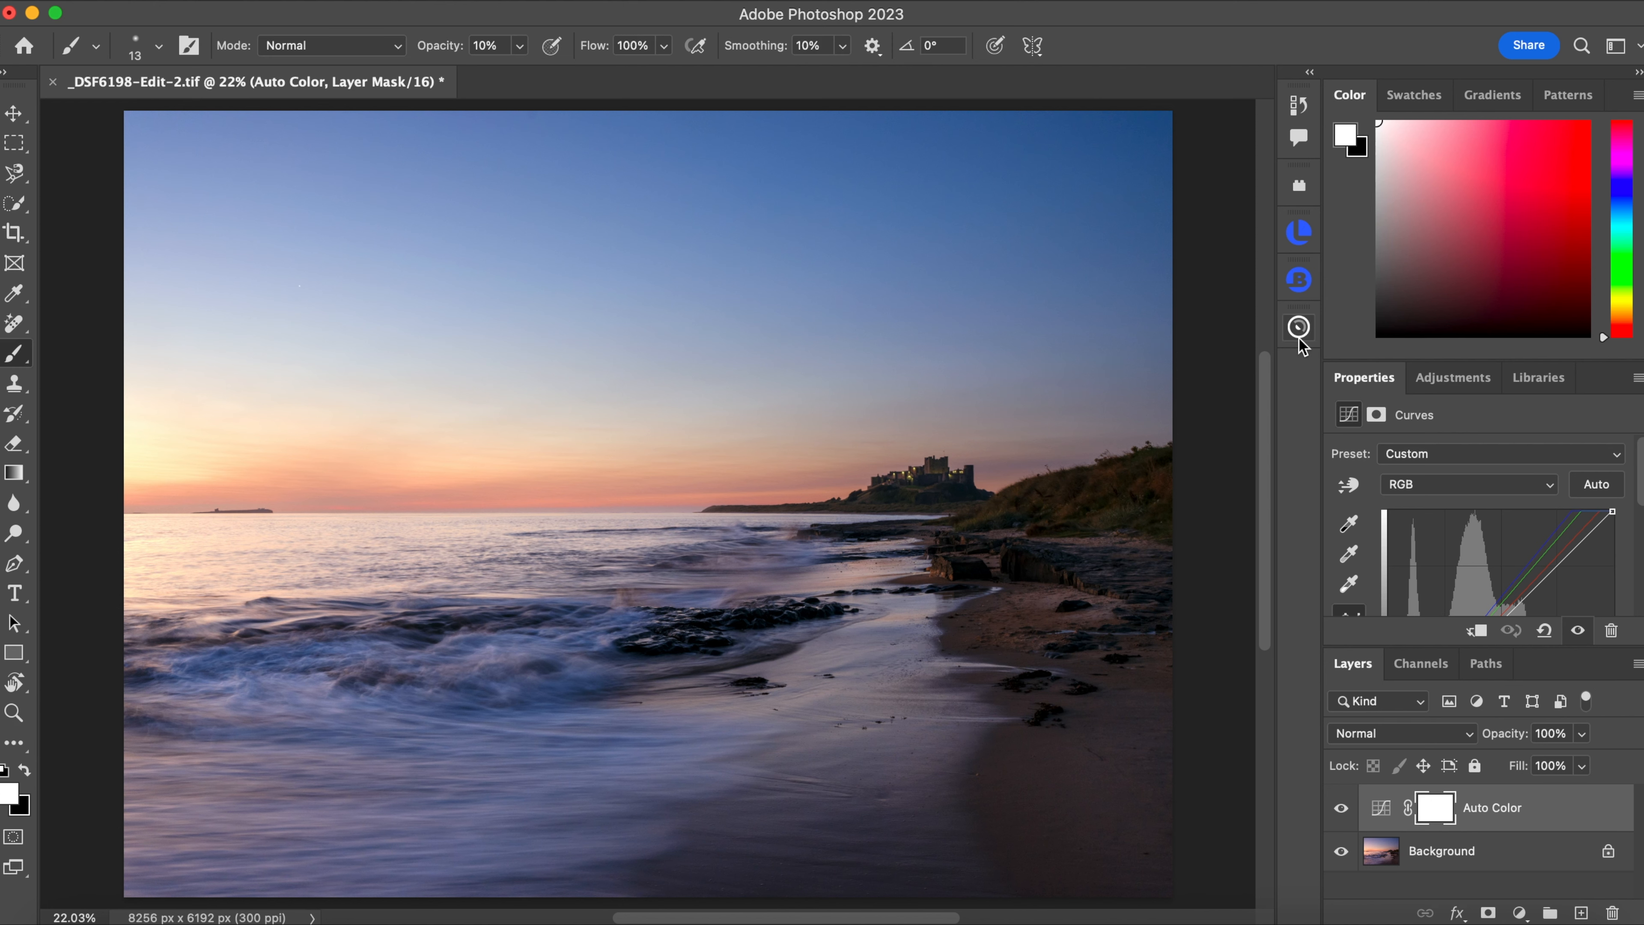
{"action": "left_click", "coordinate": [1300, 245]}
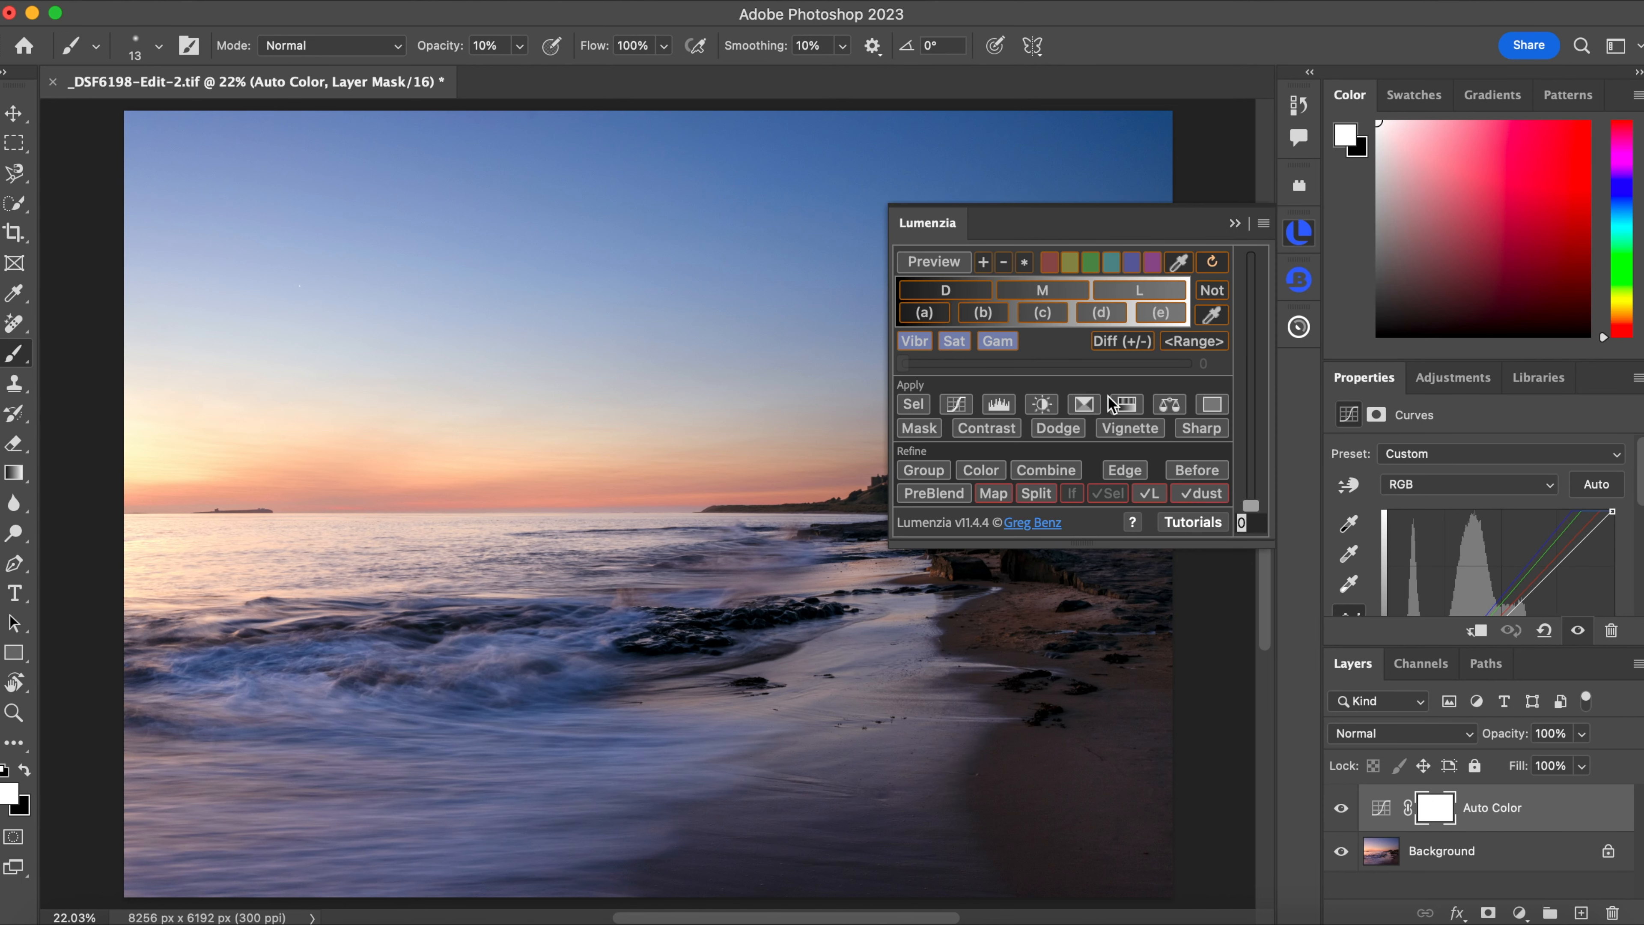
{"action": "left_click", "coordinate": [1130, 293]}
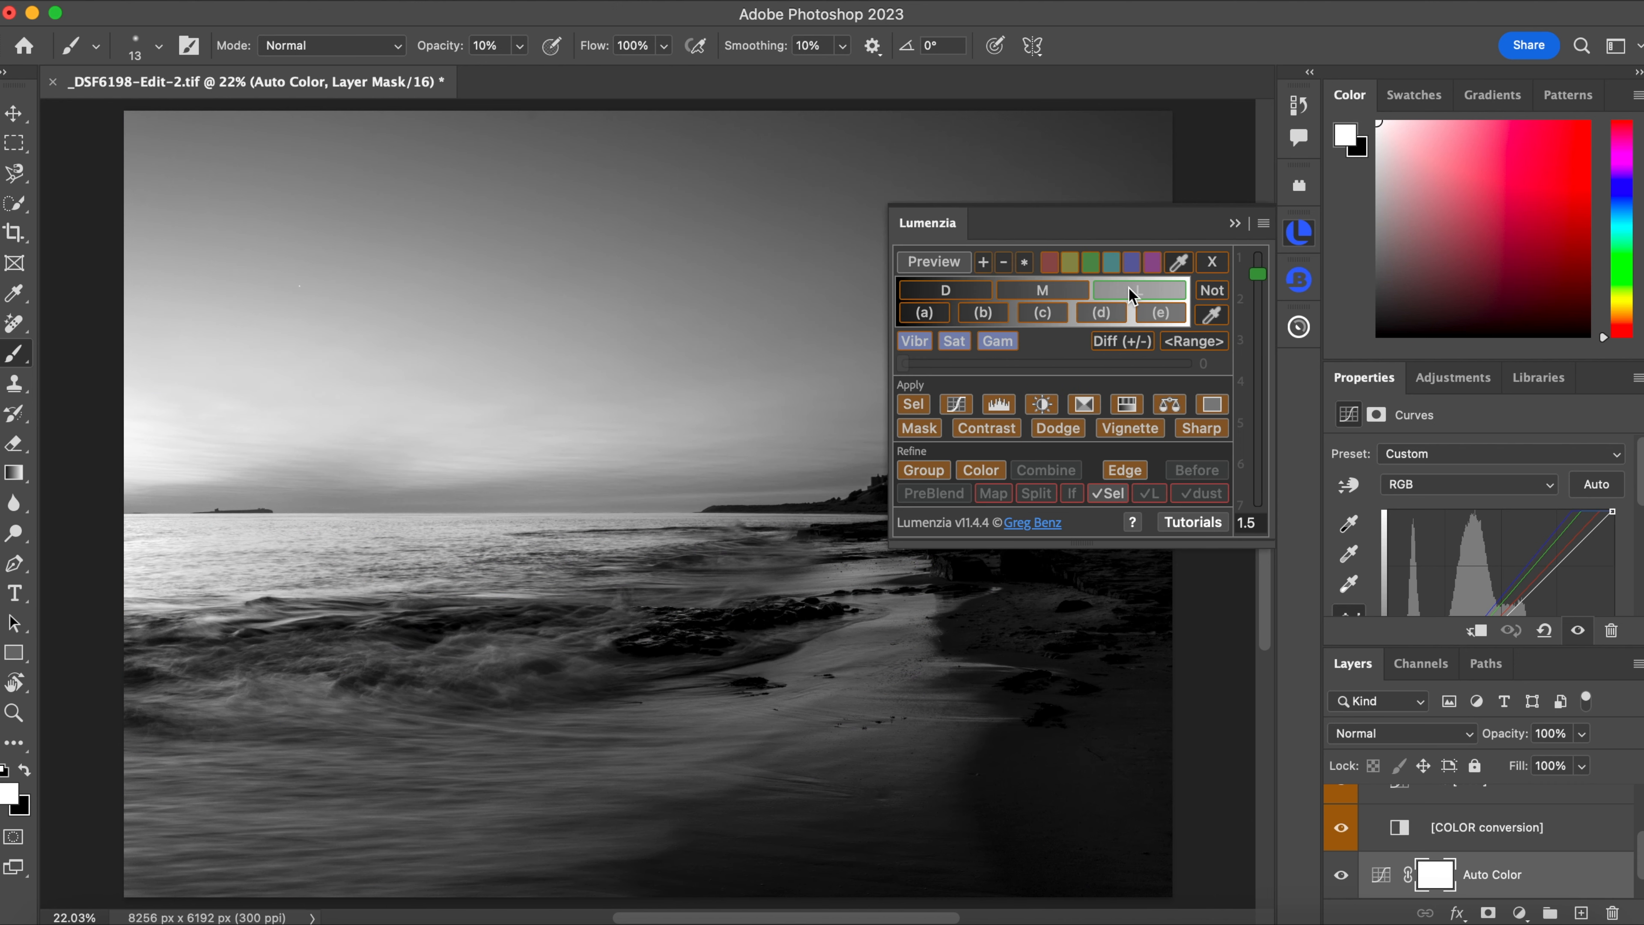
{"action": "left_click", "coordinate": [1261, 310]}
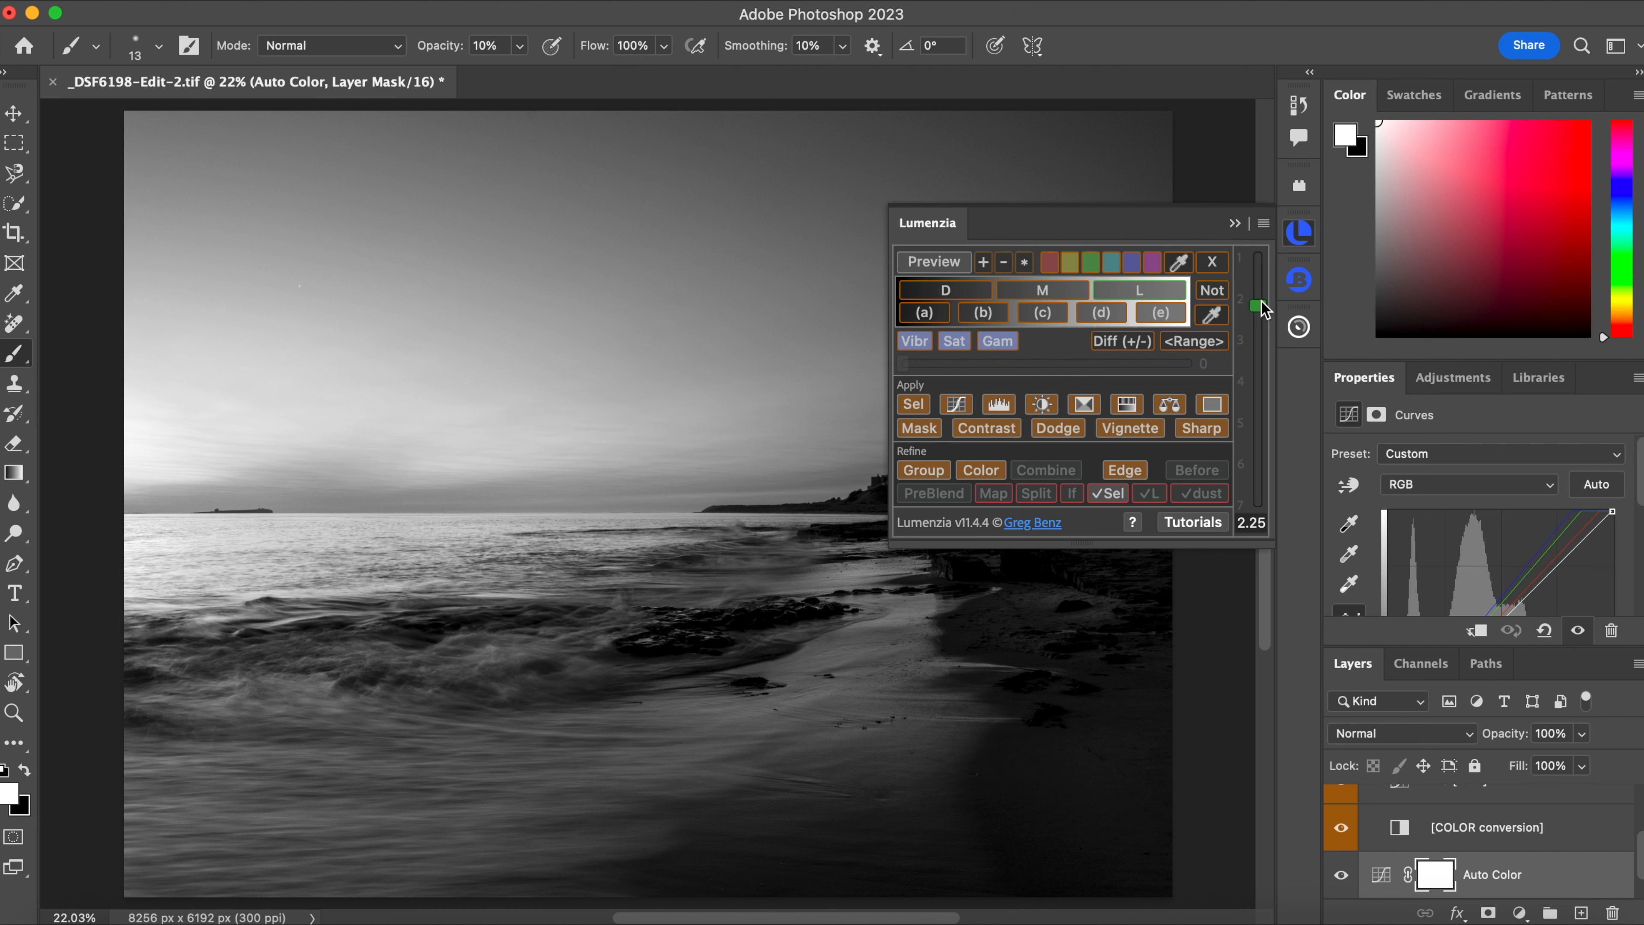
{"action": "left_click", "coordinate": [1255, 295]}
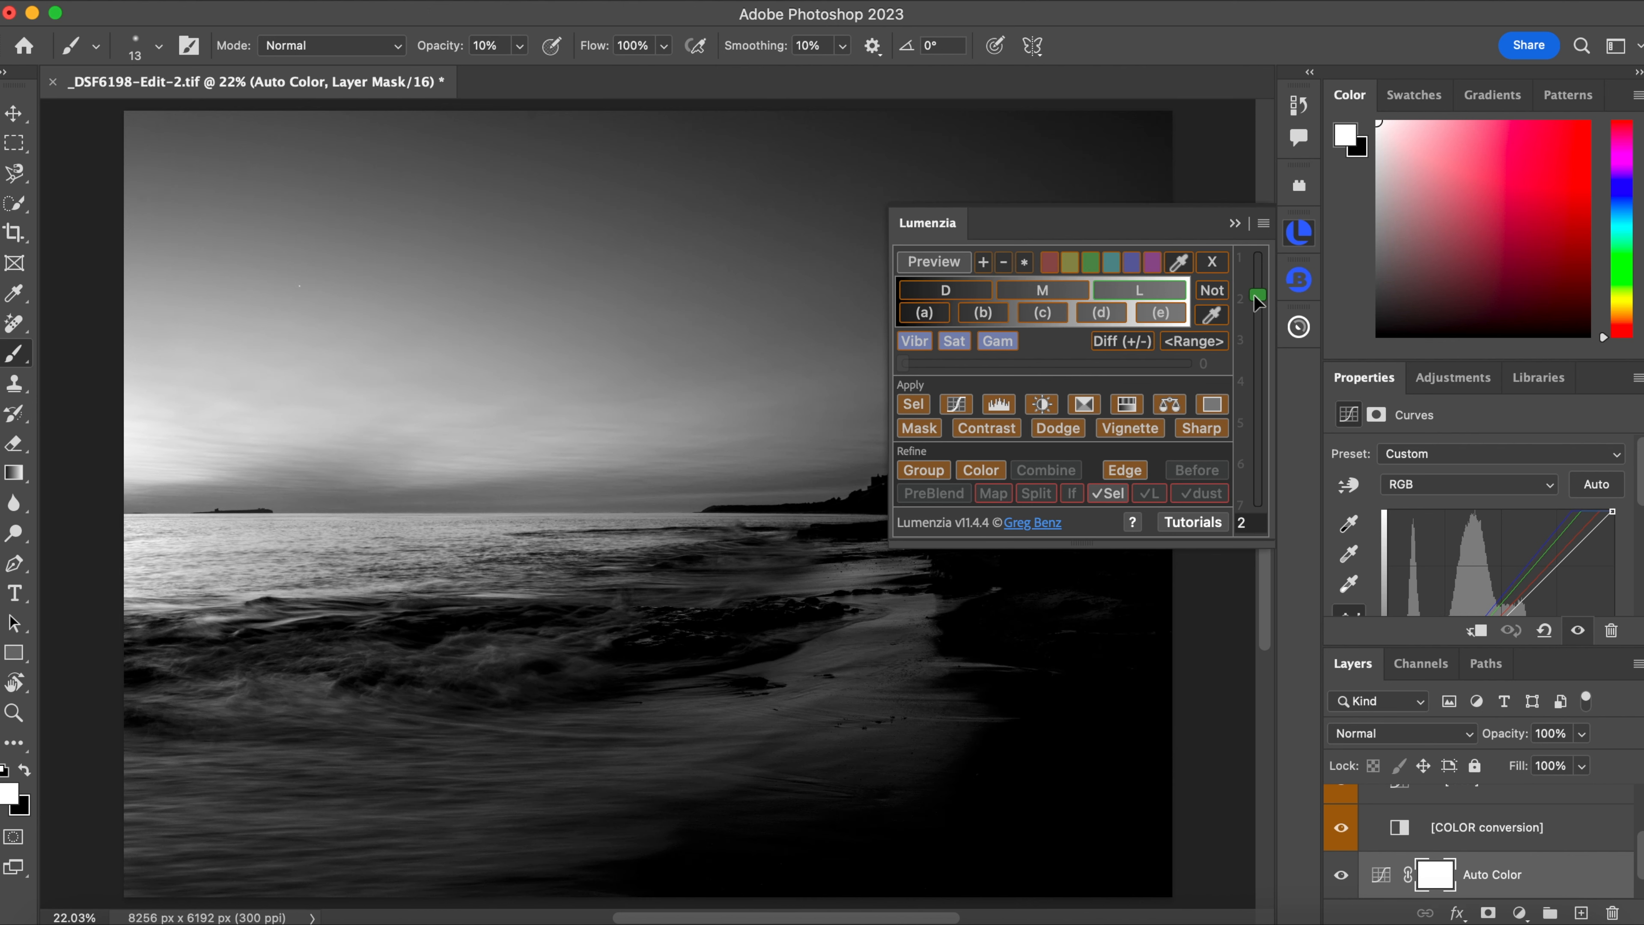
{"action": "left_click", "coordinate": [1257, 306]}
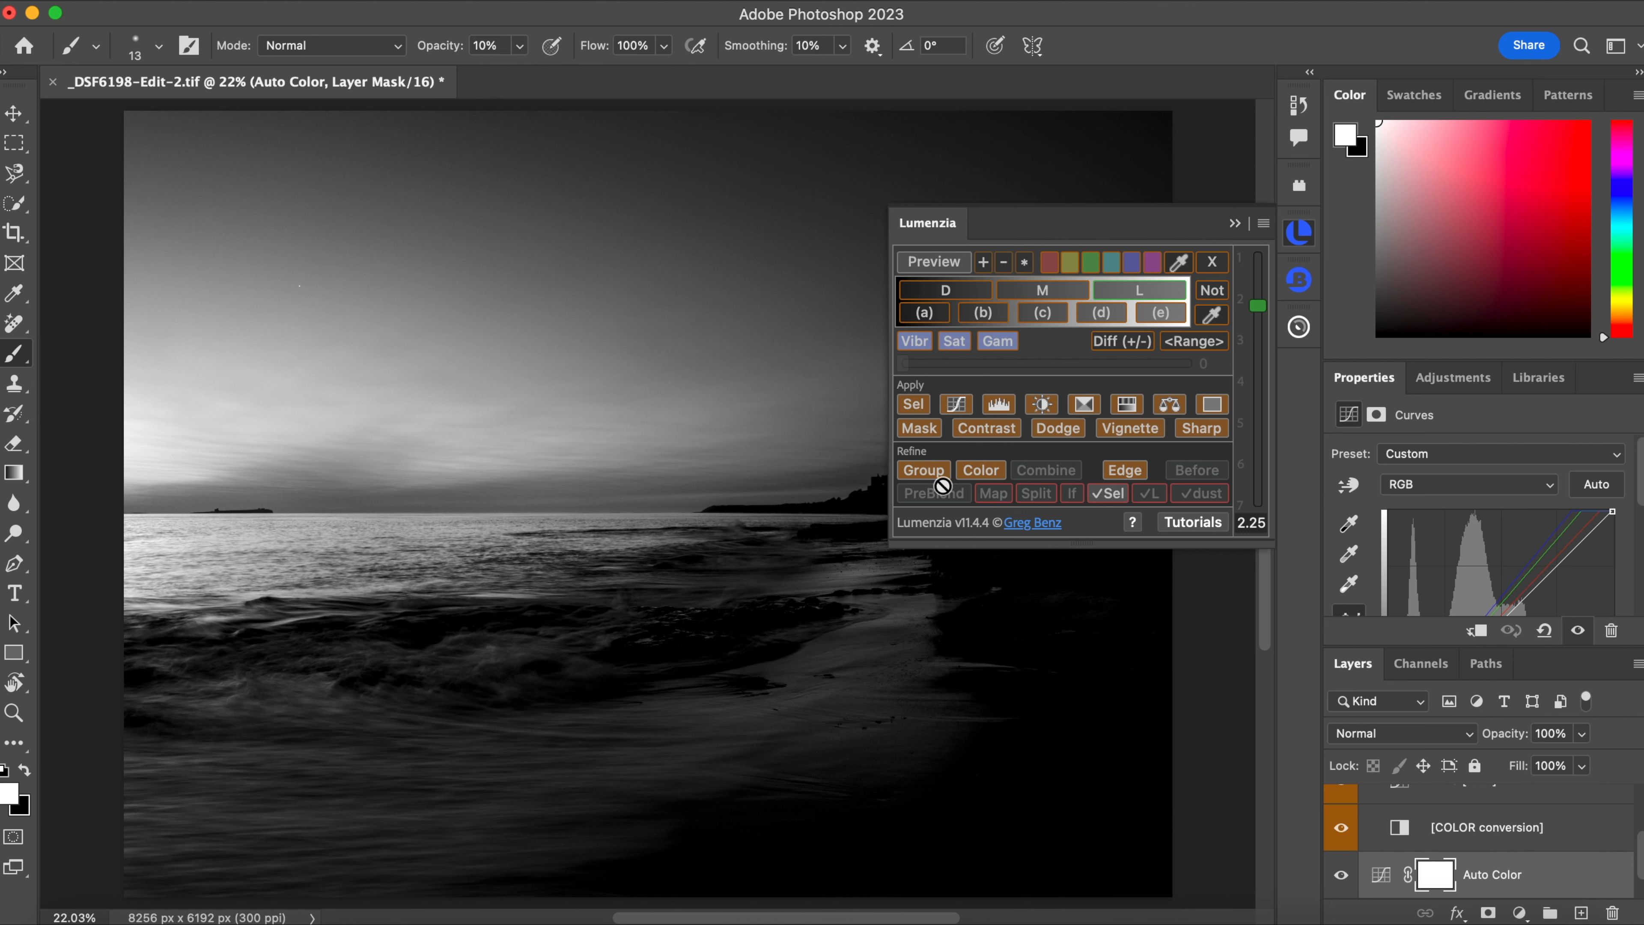
{"action": "left_click", "coordinate": [1058, 432]}
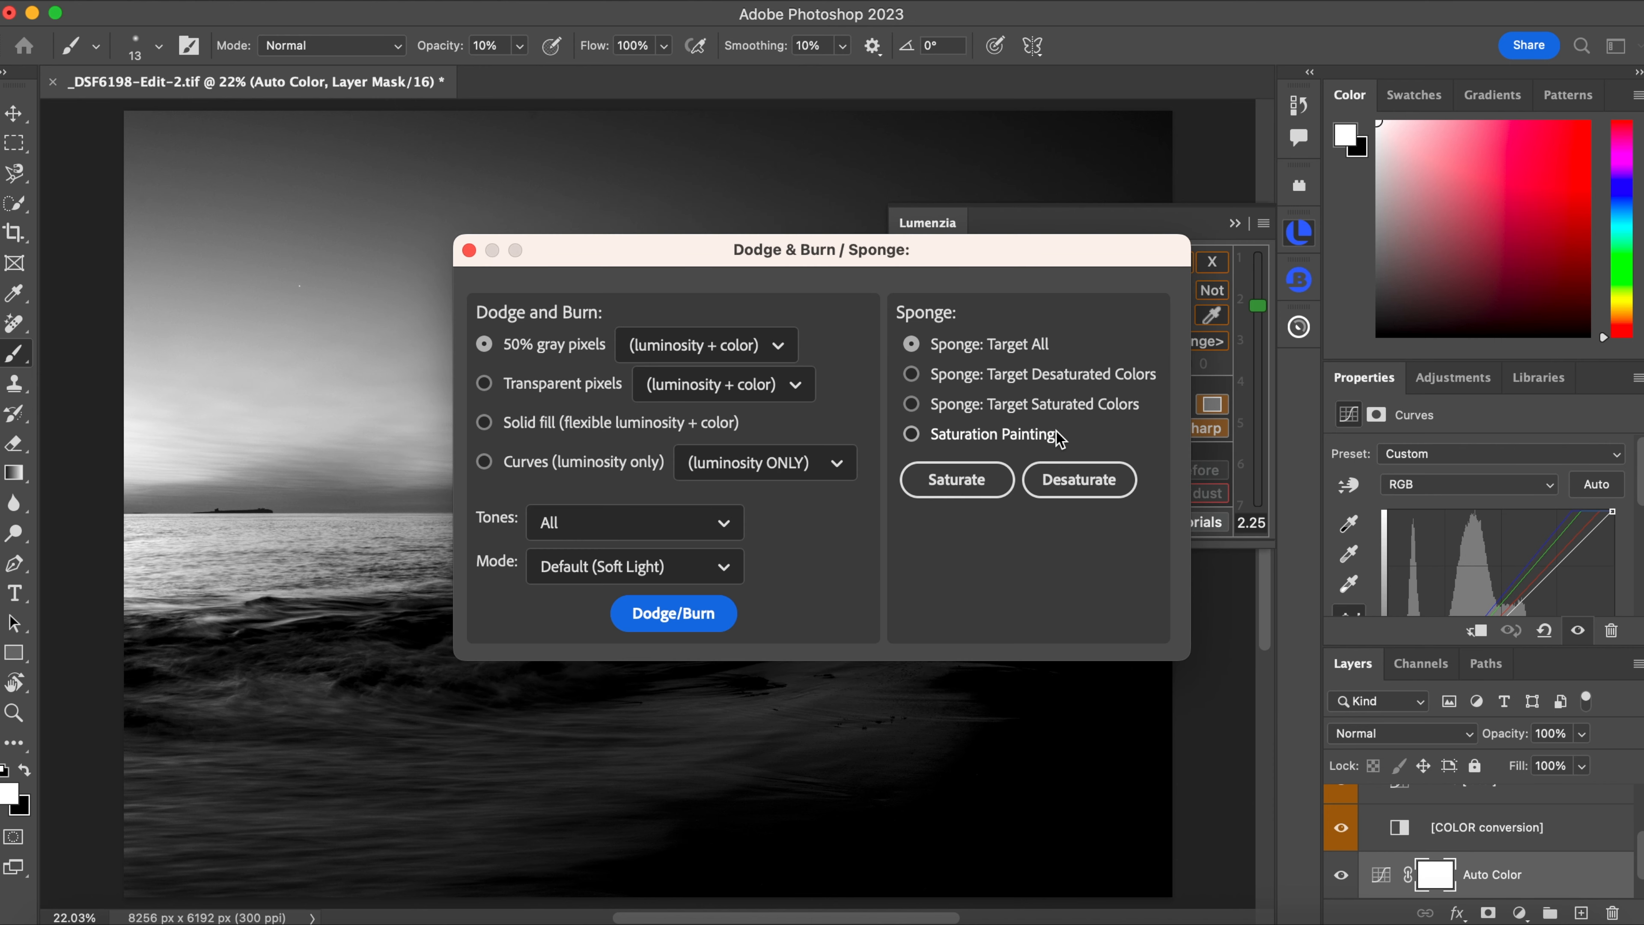
{"action": "left_click", "coordinate": [693, 616]}
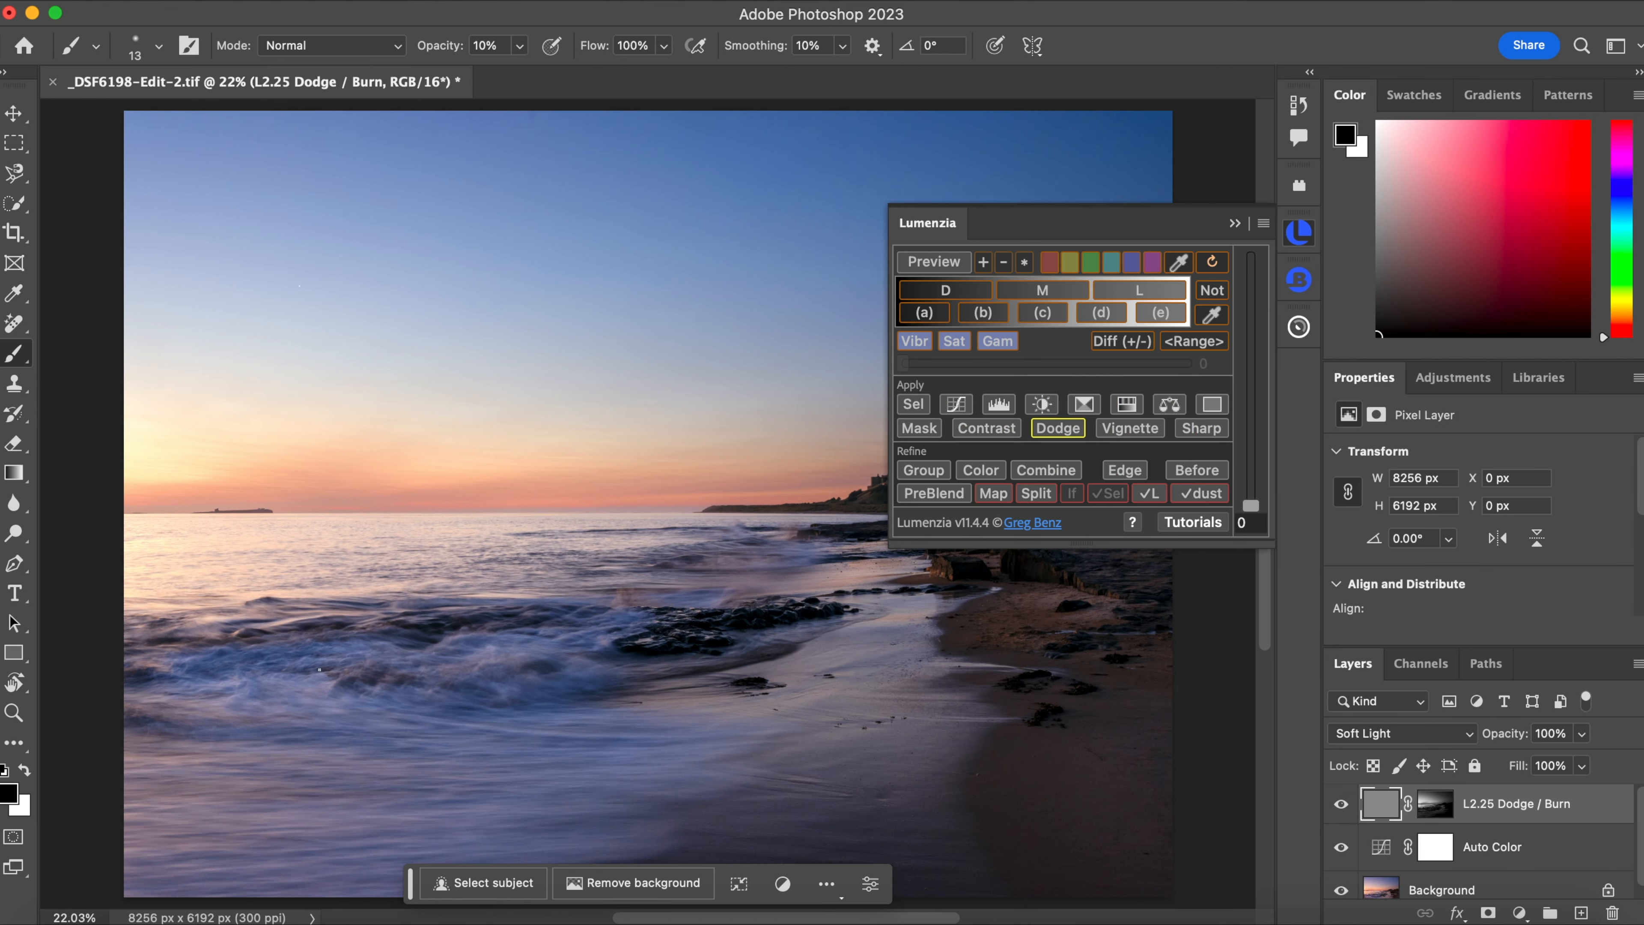
Dodge the foreground water on the Dodge/Burn layer with a soft white brush of 508 px at 10% opacity.
{"action": "left_click", "coordinate": [24, 708]}
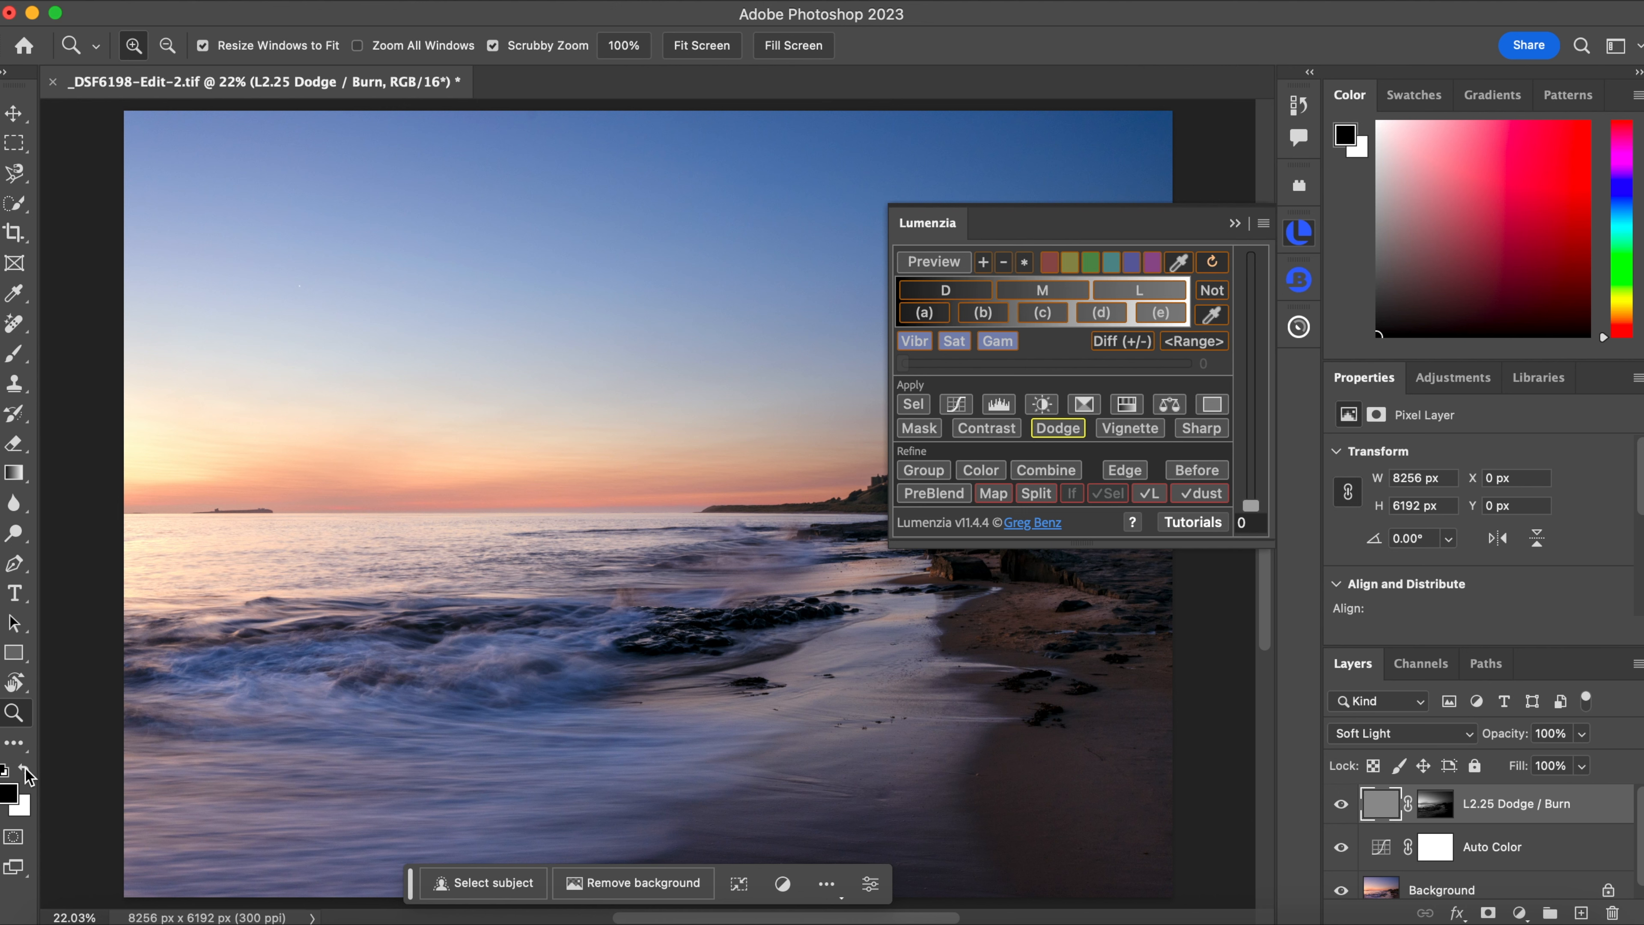
{"action": "left_click", "coordinate": [26, 775]}
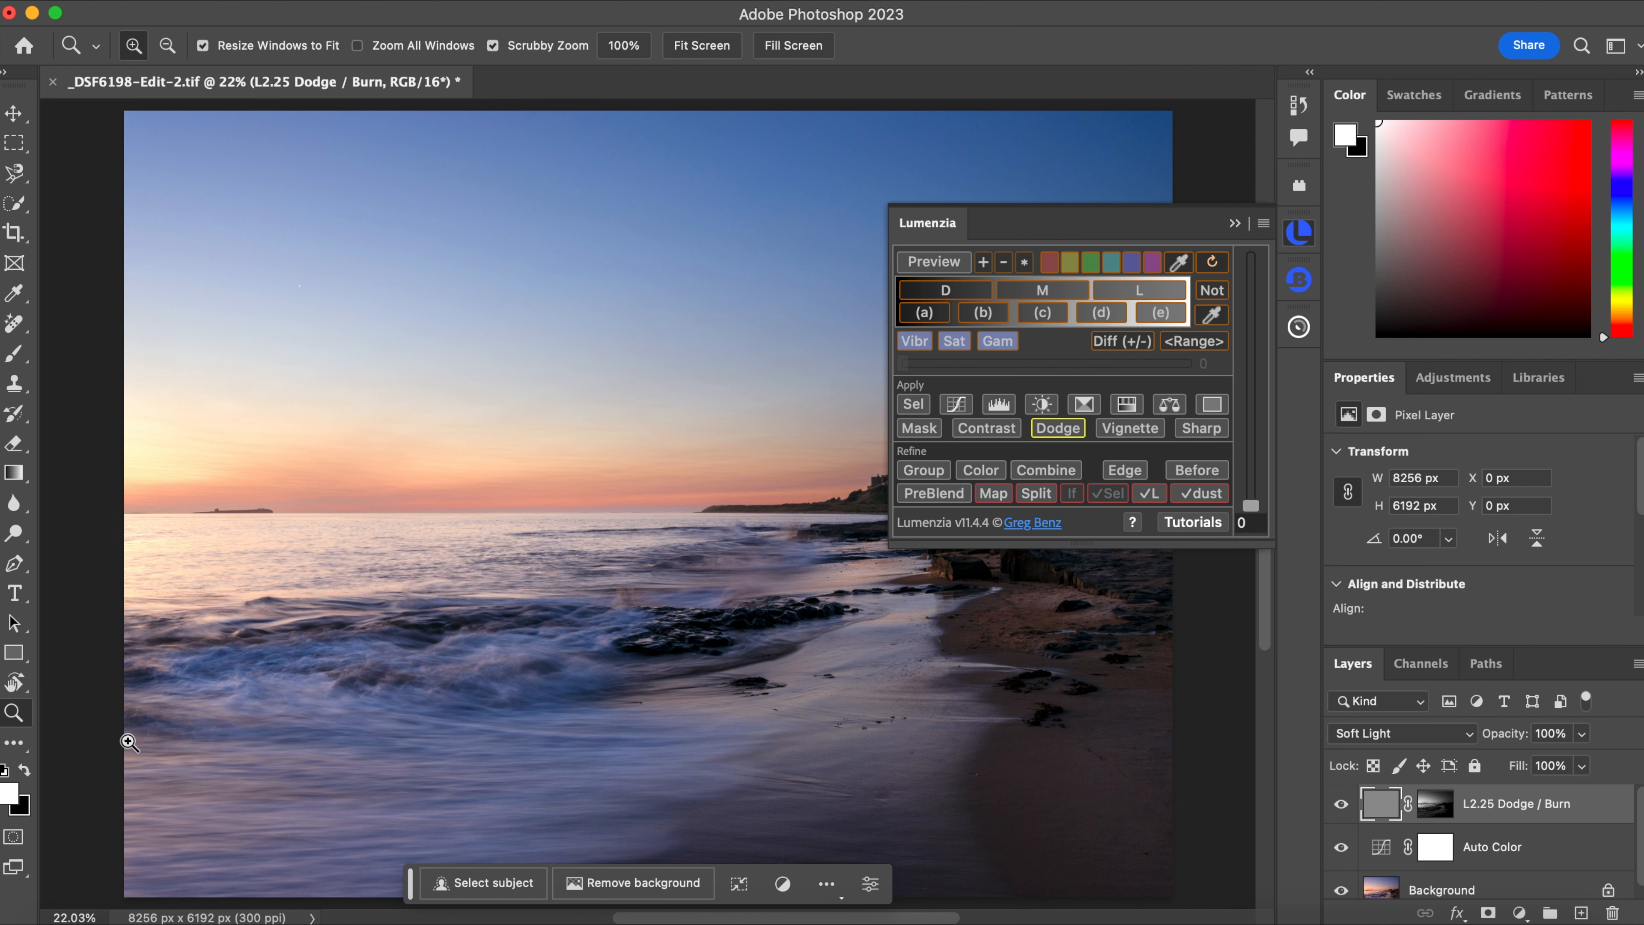
{"action": "left_click", "coordinate": [15, 355]}
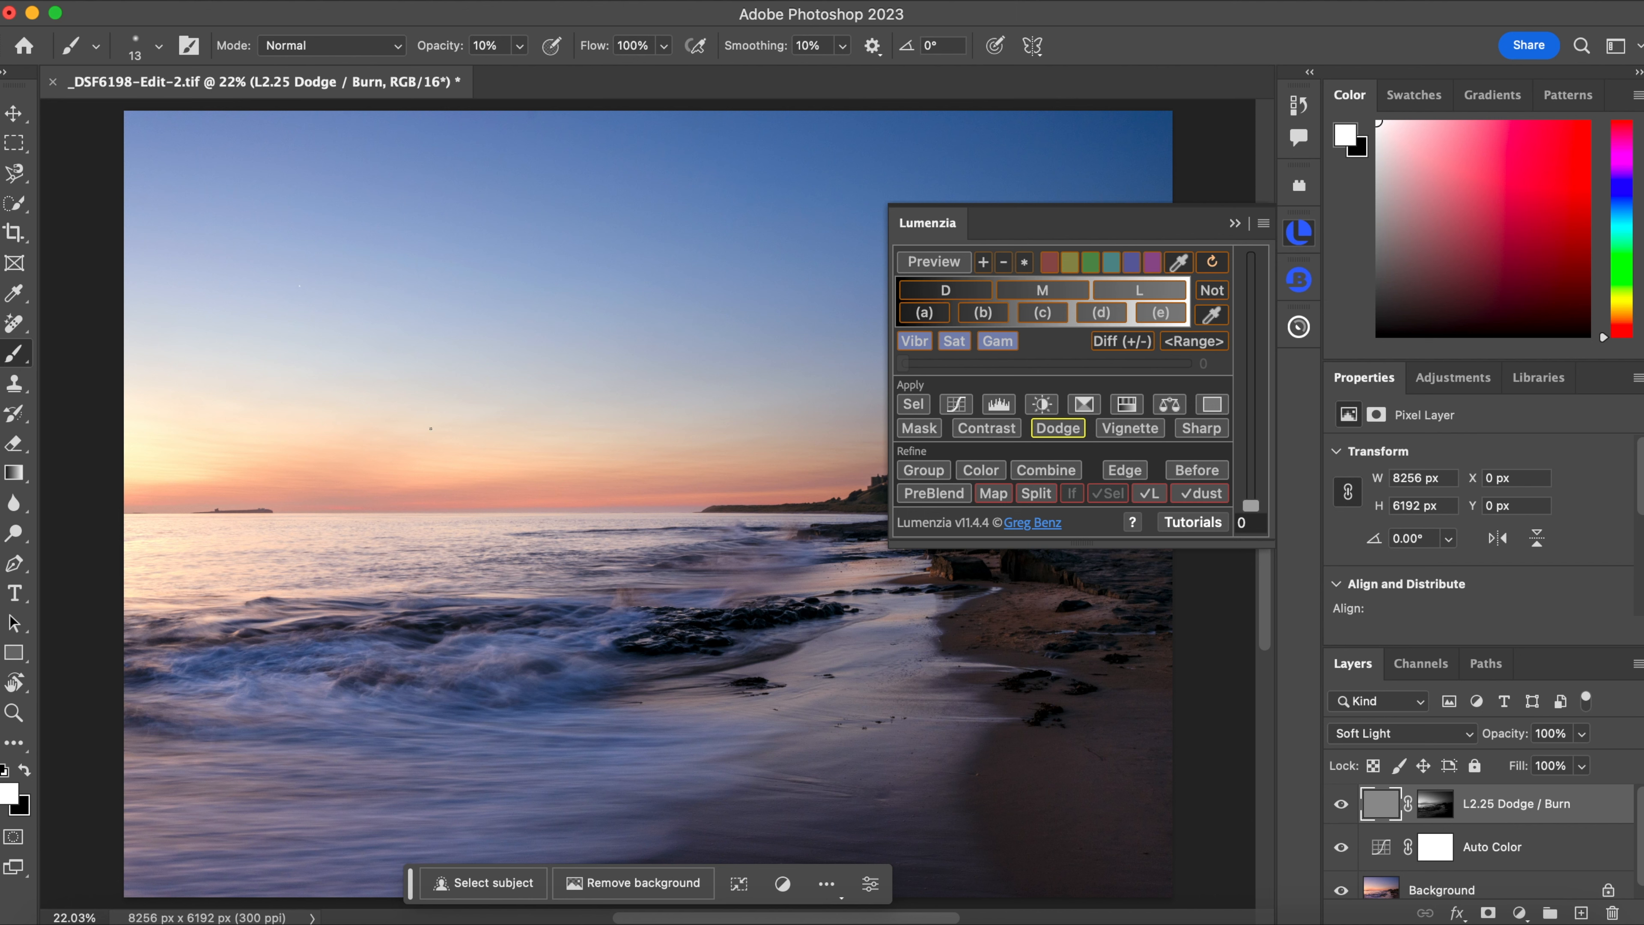
{"action": "left_click", "coordinate": [158, 46]}
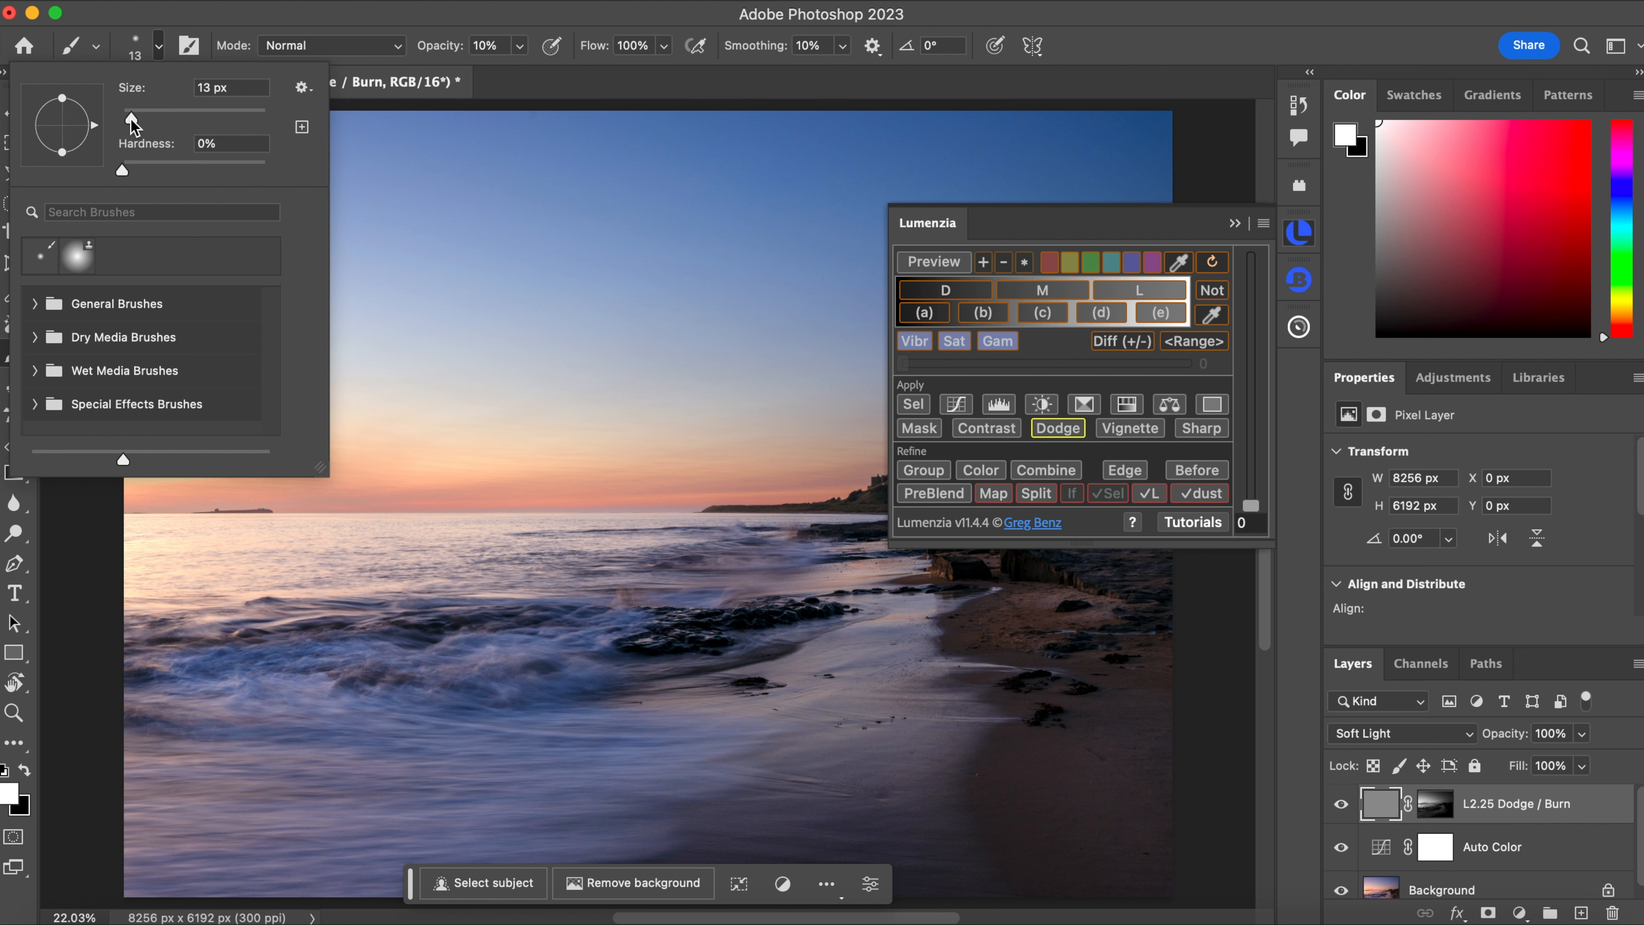
{"action": "left_click_drag", "start_coordinate": [132, 124], "coordinate": [224, 119]}
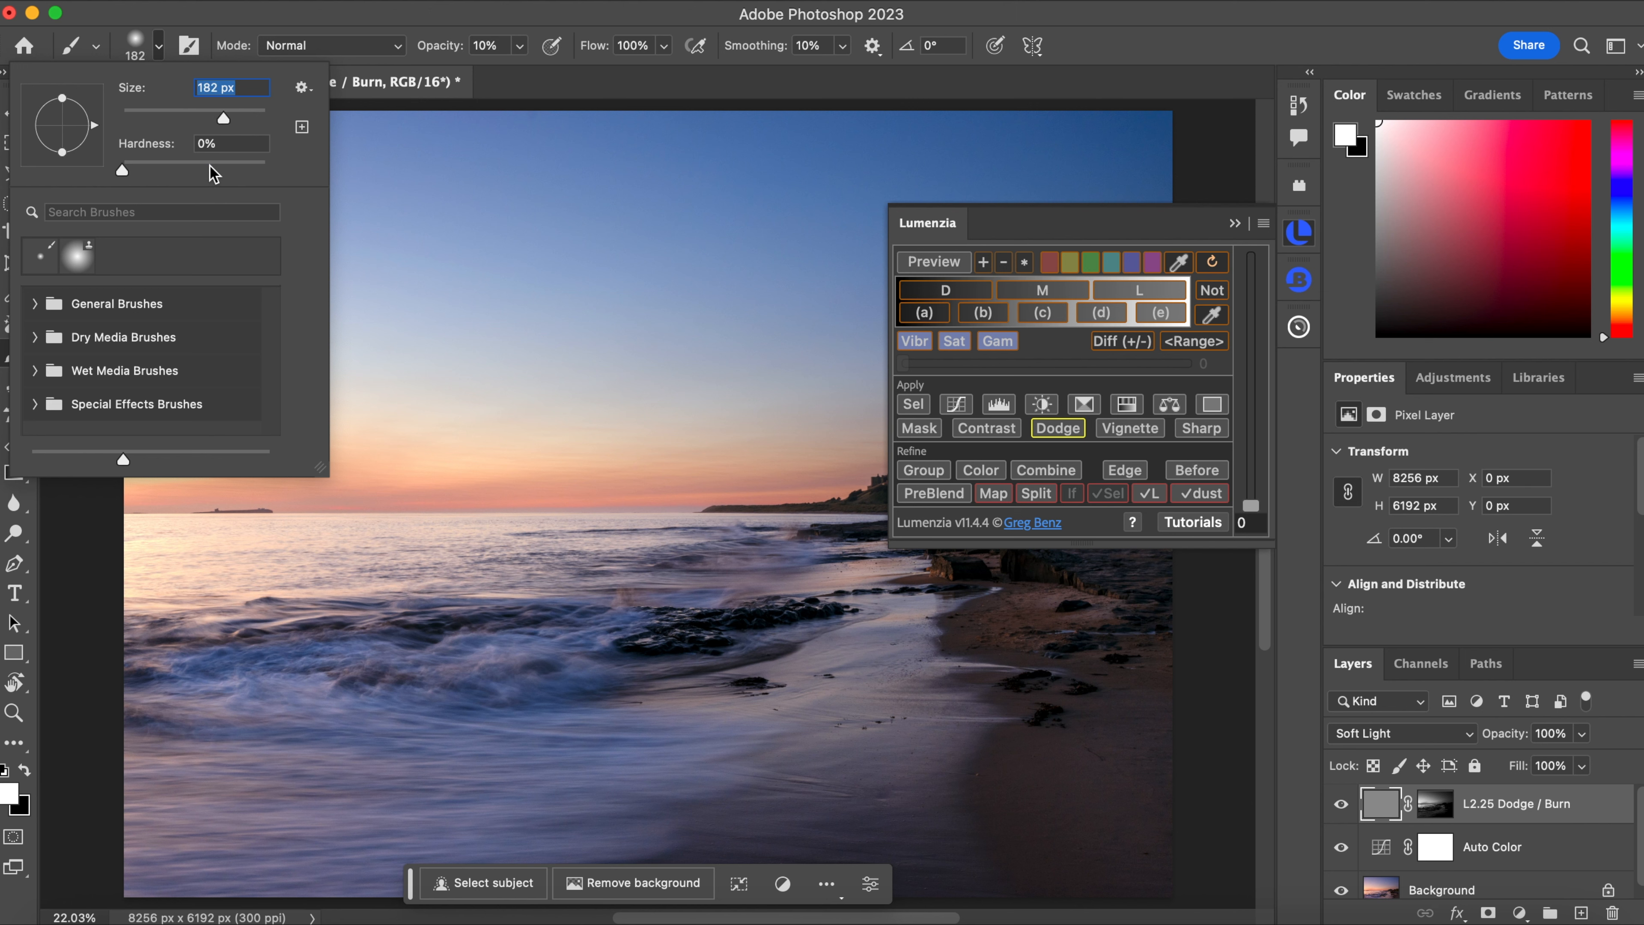
{"action": "left_click_drag", "start_coordinate": [225, 120], "coordinate": [244, 120]}
{"action": "left_click_drag", "start_coordinate": [245, 118], "coordinate": [253, 119]}
{"action": "mouse_move", "coordinate": [257, 691]}
{"action": "left_mouse_down"}
{"action": "mouse_move", "coordinate": [478, 713]}
{"action": "mouse_move", "coordinate": [440, 698]}
{"action": "mouse_move", "coordinate": [512, 680]}
{"action": "mouse_move", "coordinate": [584, 749]}
{"action": "mouse_move", "coordinate": [626, 762]}
{"action": "mouse_move", "coordinate": [685, 745]}
{"action": "mouse_move", "coordinate": [627, 745]}
{"action": "mouse_move", "coordinate": [655, 768]}
{"action": "mouse_move", "coordinate": [600, 780]}
{"action": "mouse_move", "coordinate": [617, 796]}
{"action": "mouse_move", "coordinate": [459, 787]}
{"action": "mouse_move", "coordinate": [461, 829]}
{"action": "mouse_move", "coordinate": [392, 805]}
{"action": "mouse_move", "coordinate": [309, 828]}
{"action": "mouse_move", "coordinate": [348, 848]}
{"action": "mouse_move", "coordinate": [304, 847]}
{"action": "mouse_move", "coordinate": [151, 821]}
{"action": "mouse_move", "coordinate": [134, 854]}
{"action": "mouse_move", "coordinate": [173, 786]}
{"action": "mouse_move", "coordinate": [237, 793]}
{"action": "mouse_move", "coordinate": [180, 745]}
{"action": "mouse_move", "coordinate": [205, 736]}
{"action": "mouse_move", "coordinate": [183, 698]}
{"action": "mouse_move", "coordinate": [254, 722]}
{"action": "mouse_move", "coordinate": [352, 719]}
{"action": "mouse_move", "coordinate": [599, 635]}
{"action": "mouse_move", "coordinate": [646, 738]}
{"action": "left_mouse_up"}
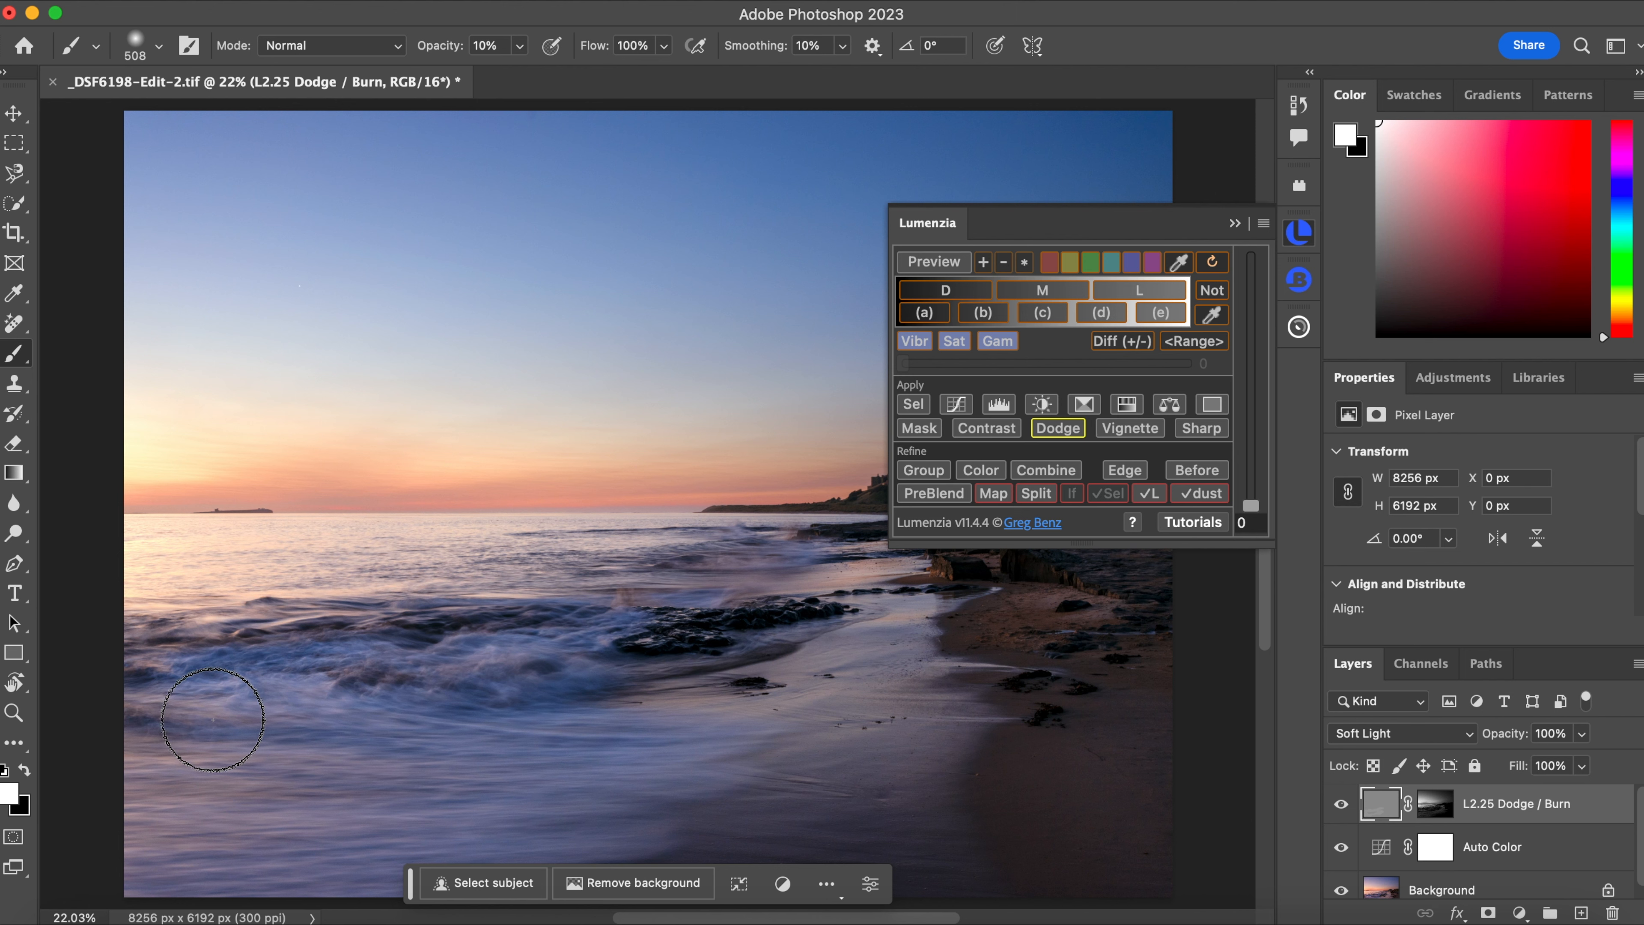
{"action": "mouse_move", "coordinate": [162, 718]}
{"action": "left_mouse_down"}
{"action": "mouse_move", "coordinate": [233, 710]}
{"action": "mouse_move", "coordinate": [140, 764]}
{"action": "mouse_move", "coordinate": [172, 809]}
{"action": "mouse_move", "coordinate": [172, 856]}
{"action": "mouse_move", "coordinate": [147, 860]}
{"action": "mouse_move", "coordinate": [587, 850]}
{"action": "left_mouse_up"}
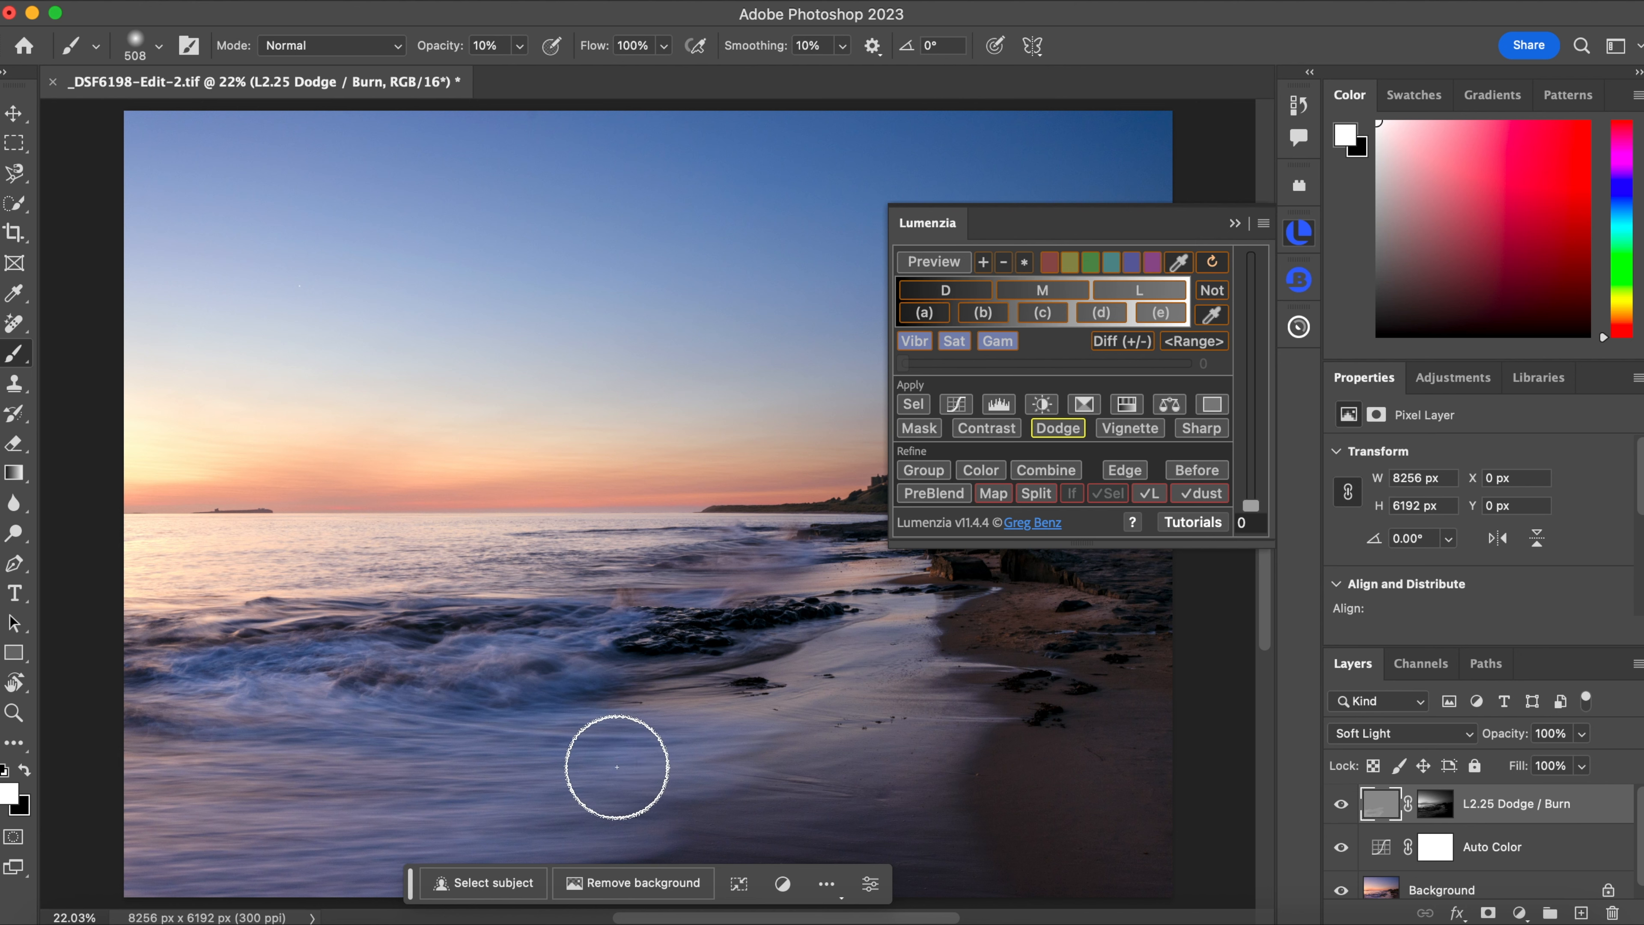
{"action": "mouse_move", "coordinate": [662, 768]}
{"action": "left_mouse_down"}
{"action": "mouse_move", "coordinate": [687, 720]}
{"action": "mouse_move", "coordinate": [573, 691]}
{"action": "mouse_move", "coordinate": [555, 660]}
{"action": "left_mouse_up"}
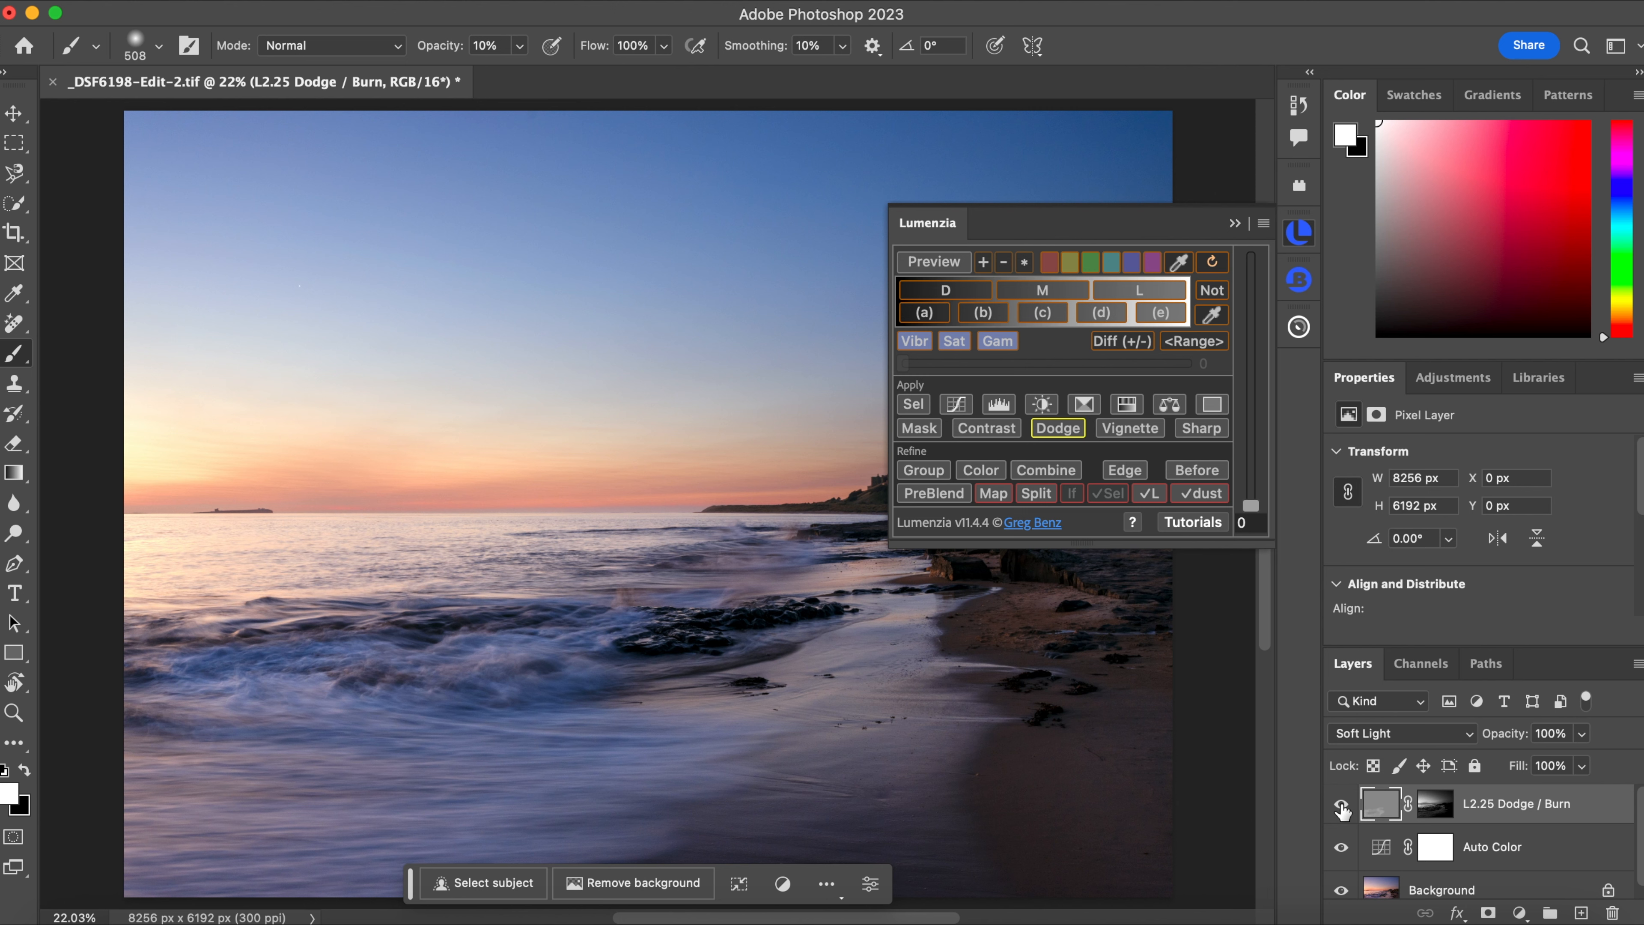
Compare the water before and after dodging by toggling the Dodge/Burn layer's visibility.
{"action": "left_click", "coordinate": [1341, 804]}
{"action": "left_click", "coordinate": [1342, 806]}
{"action": "left_click", "coordinate": [1341, 806]}
{"action": "left_click", "coordinate": [1341, 806]}
{"action": "left_click", "coordinate": [1341, 806]}
{"action": "left_click", "coordinate": [1341, 806]}
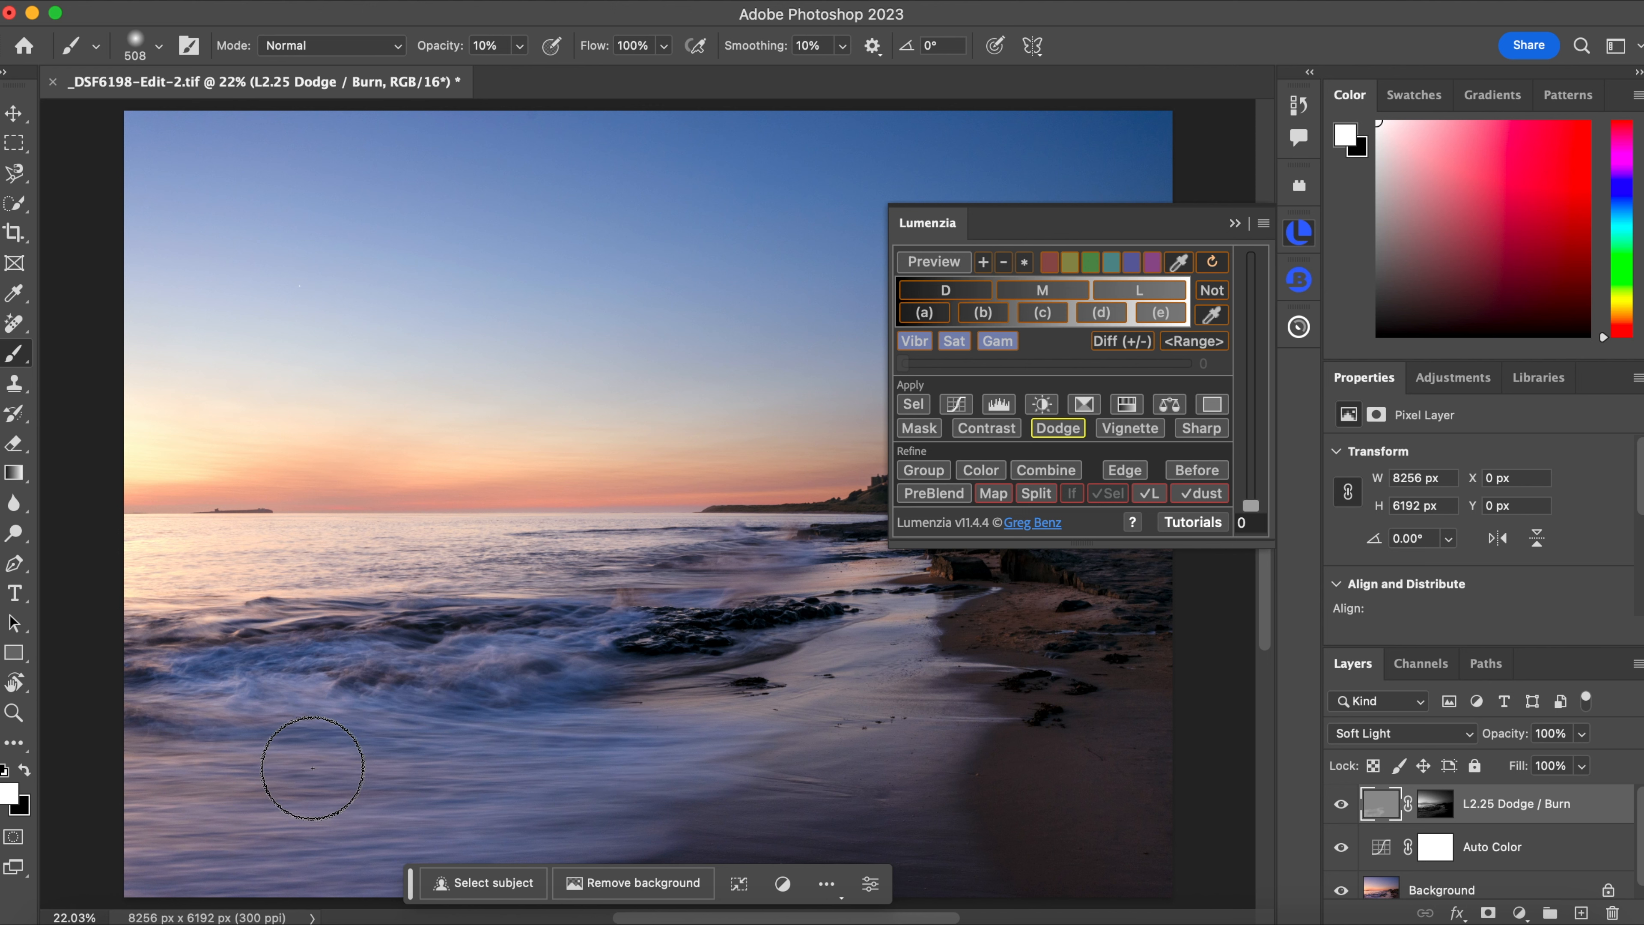
Set the brush opacity to 42% and dodge the foreground water again, comparing the image with and without the Dodge/Burn layer.
{"action": "left_click", "coordinate": [519, 50]}
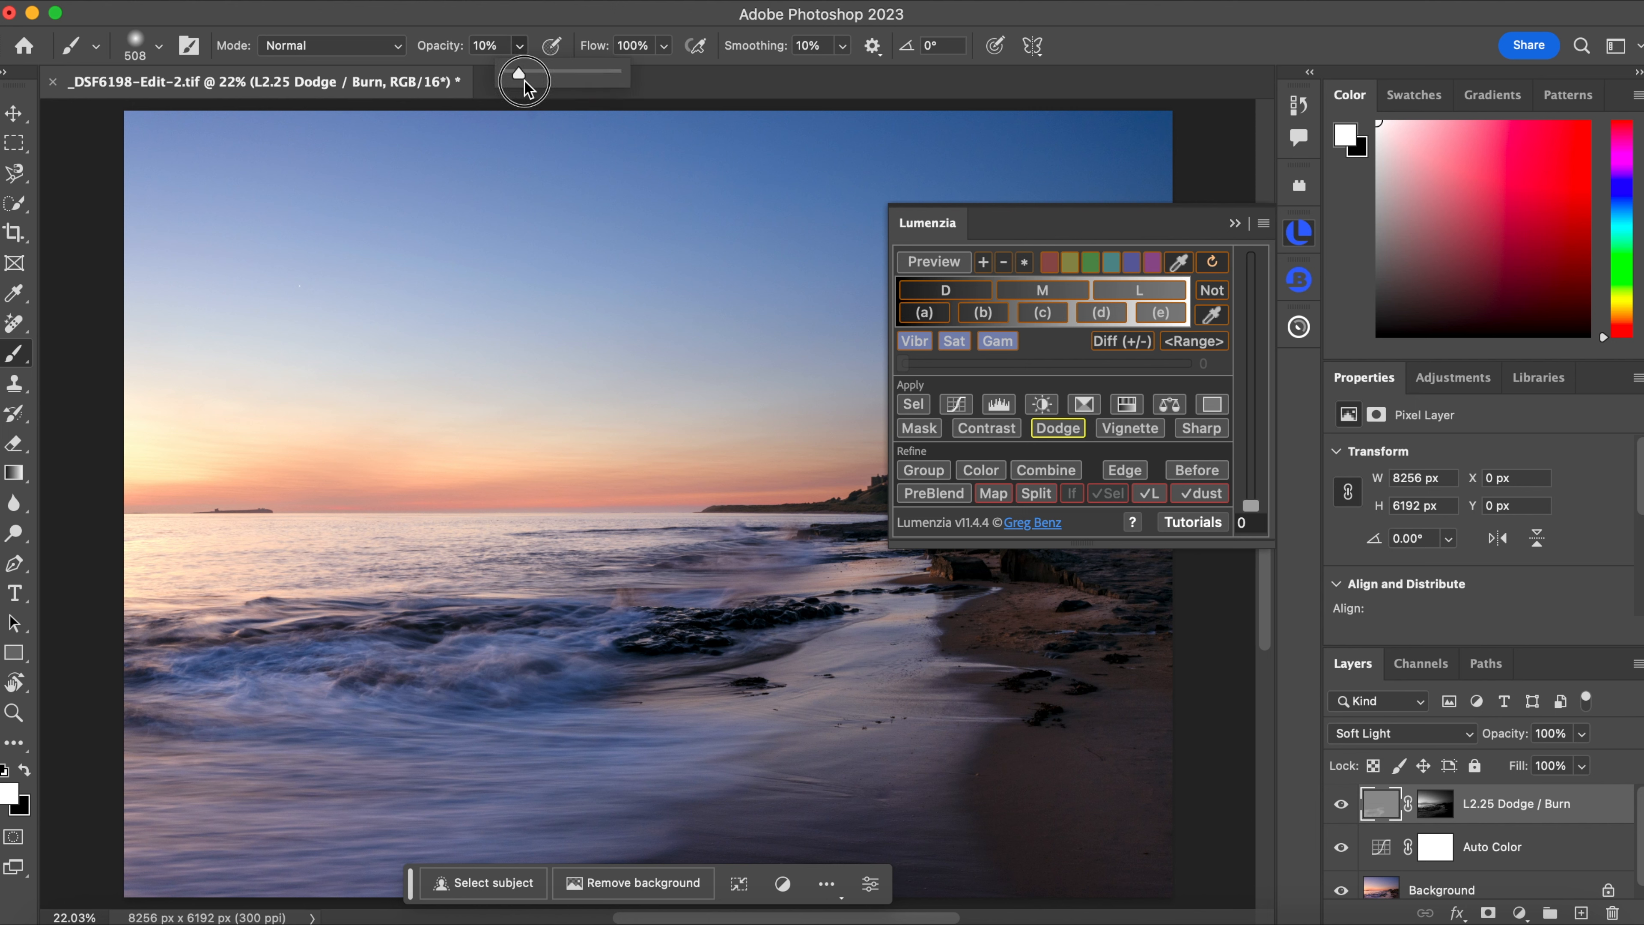
{"action": "left_click_drag", "start_coordinate": [525, 73], "coordinate": [554, 74]}
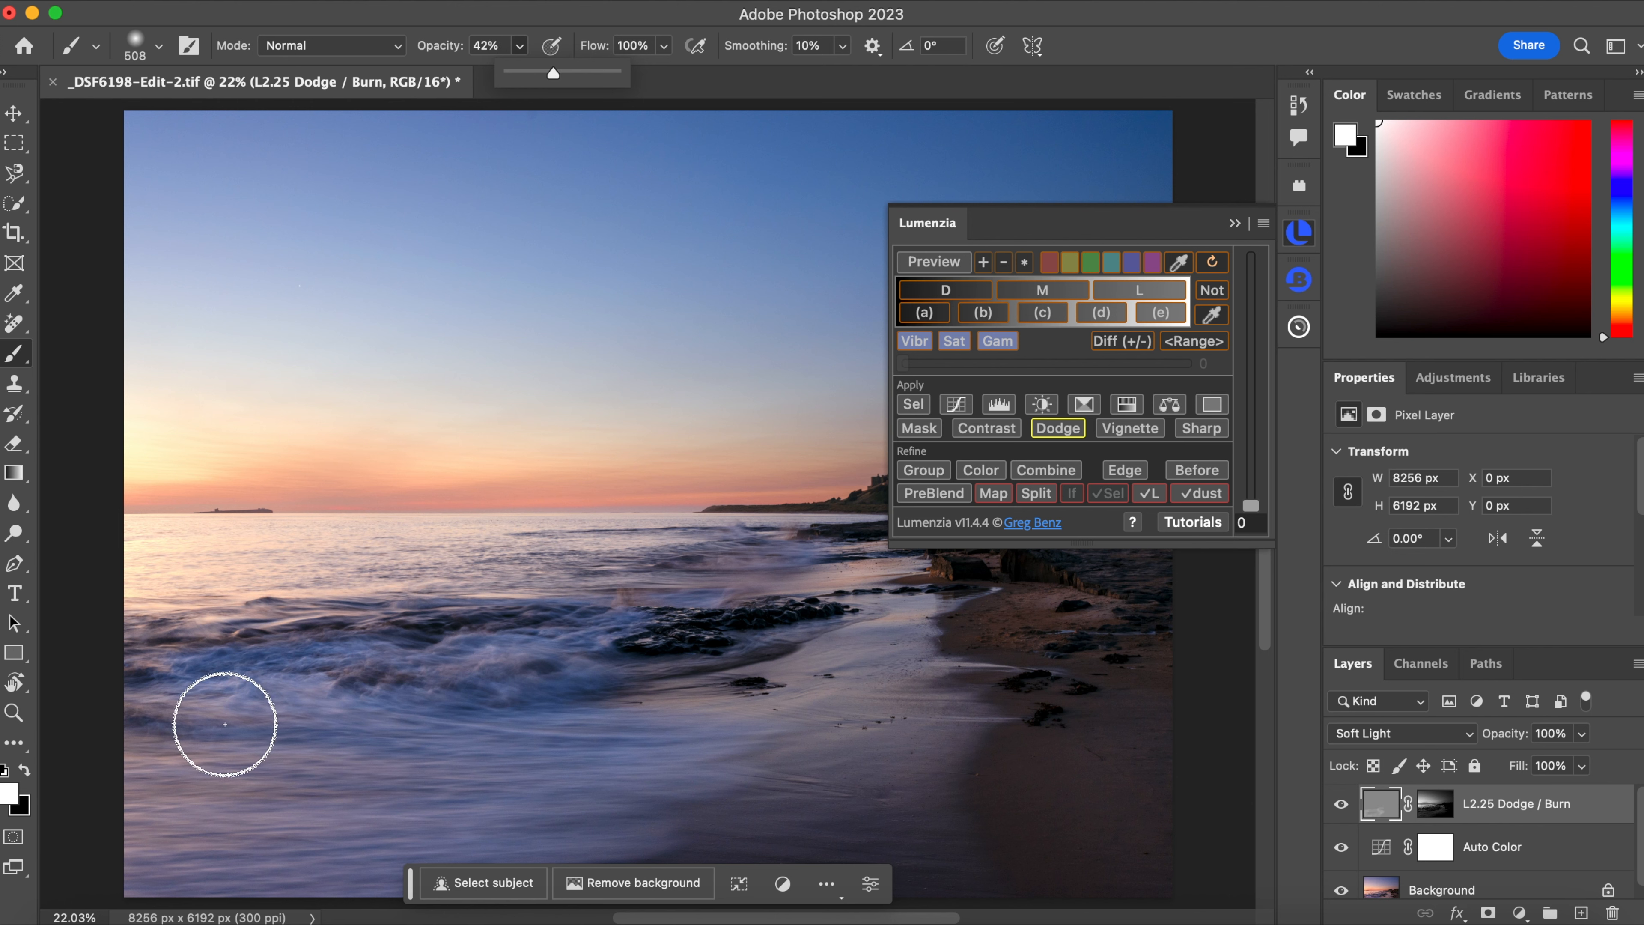
{"action": "mouse_move", "coordinate": [184, 724]}
{"action": "left_mouse_down"}
{"action": "mouse_move", "coordinate": [306, 717]}
{"action": "mouse_move", "coordinate": [252, 679]}
{"action": "mouse_move", "coordinate": [246, 693]}
{"action": "mouse_move", "coordinate": [401, 691]}
{"action": "mouse_move", "coordinate": [570, 662]}
{"action": "mouse_move", "coordinate": [531, 658]}
{"action": "mouse_move", "coordinate": [583, 762]}
{"action": "mouse_move", "coordinate": [623, 762]}
{"action": "mouse_move", "coordinate": [658, 733]}
{"action": "mouse_move", "coordinate": [687, 746]}
{"action": "mouse_move", "coordinate": [287, 757]}
{"action": "mouse_move", "coordinate": [444, 805]}
{"action": "mouse_move", "coordinate": [490, 783]}
{"action": "mouse_move", "coordinate": [421, 769]}
{"action": "mouse_move", "coordinate": [573, 801]}
{"action": "mouse_move", "coordinate": [364, 808]}
{"action": "mouse_move", "coordinate": [389, 829]}
{"action": "mouse_move", "coordinate": [378, 843]}
{"action": "mouse_move", "coordinate": [184, 839]}
{"action": "mouse_move", "coordinate": [213, 860]}
{"action": "mouse_move", "coordinate": [181, 862]}
{"action": "mouse_move", "coordinate": [157, 854]}
{"action": "mouse_move", "coordinate": [200, 826]}
{"action": "mouse_move", "coordinate": [218, 763]}
{"action": "mouse_move", "coordinate": [139, 734]}
{"action": "mouse_move", "coordinate": [569, 743]}
{"action": "mouse_move", "coordinate": [545, 725]}
{"action": "mouse_move", "coordinate": [704, 745]}
{"action": "mouse_move", "coordinate": [645, 795]}
{"action": "mouse_move", "coordinate": [655, 815]}
{"action": "mouse_move", "coordinate": [465, 809]}
{"action": "mouse_move", "coordinate": [294, 861]}
{"action": "mouse_move", "coordinate": [383, 884]}
{"action": "mouse_move", "coordinate": [333, 849]}
{"action": "left_mouse_up"}
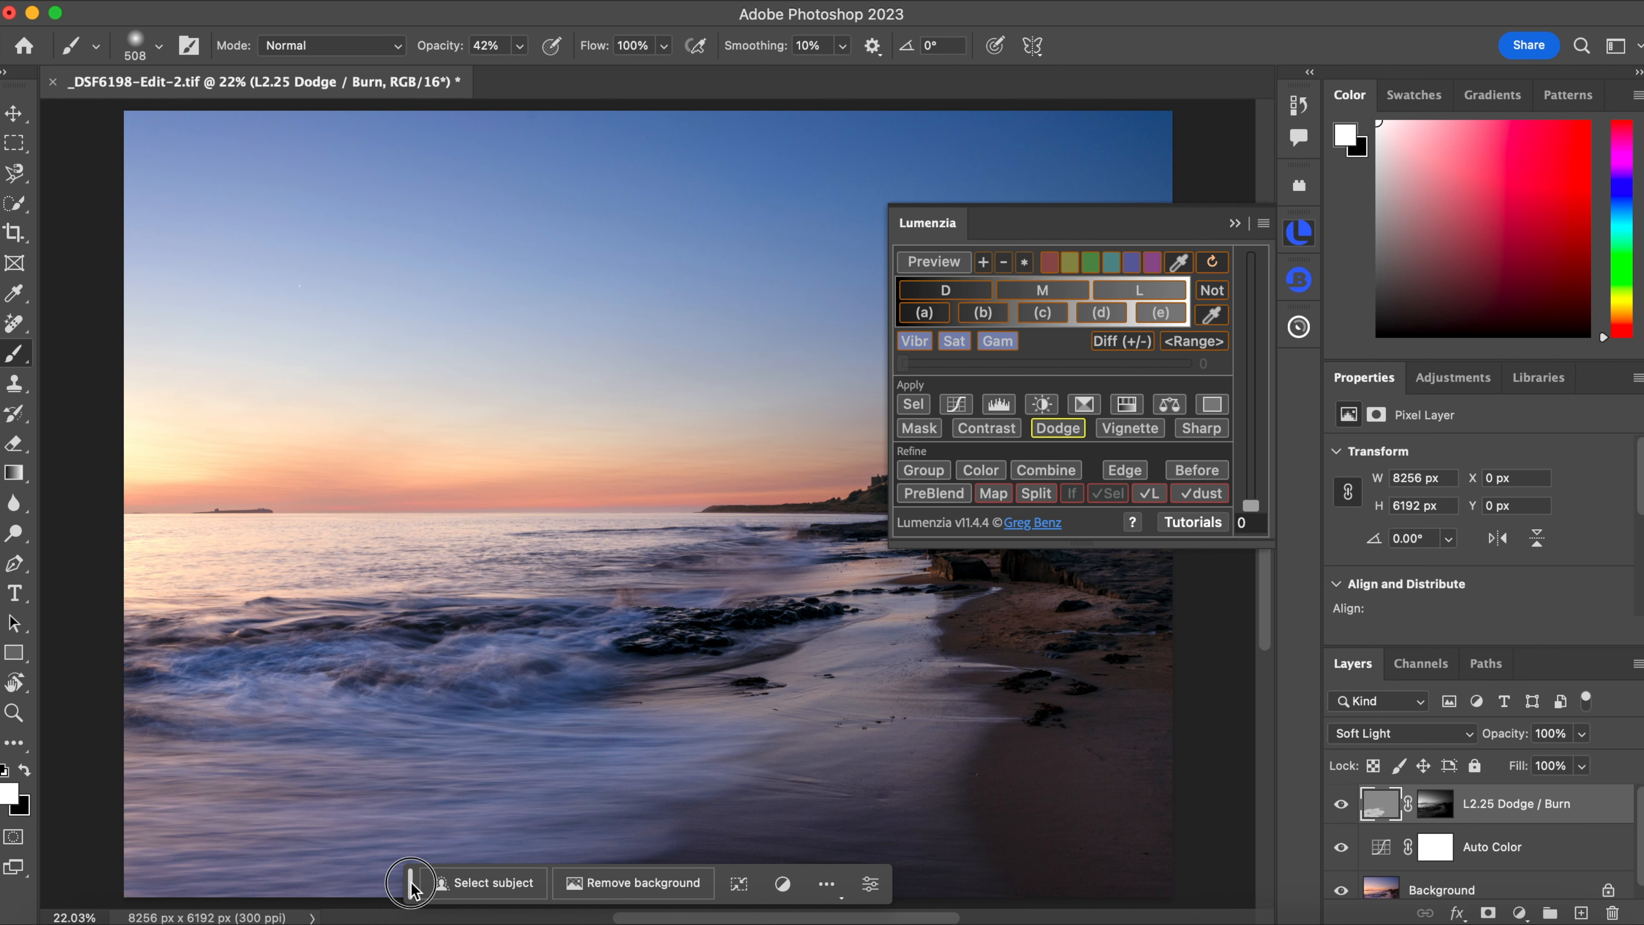
{"action": "left_click_drag", "start_coordinate": [411, 887], "coordinate": [864, 868]}
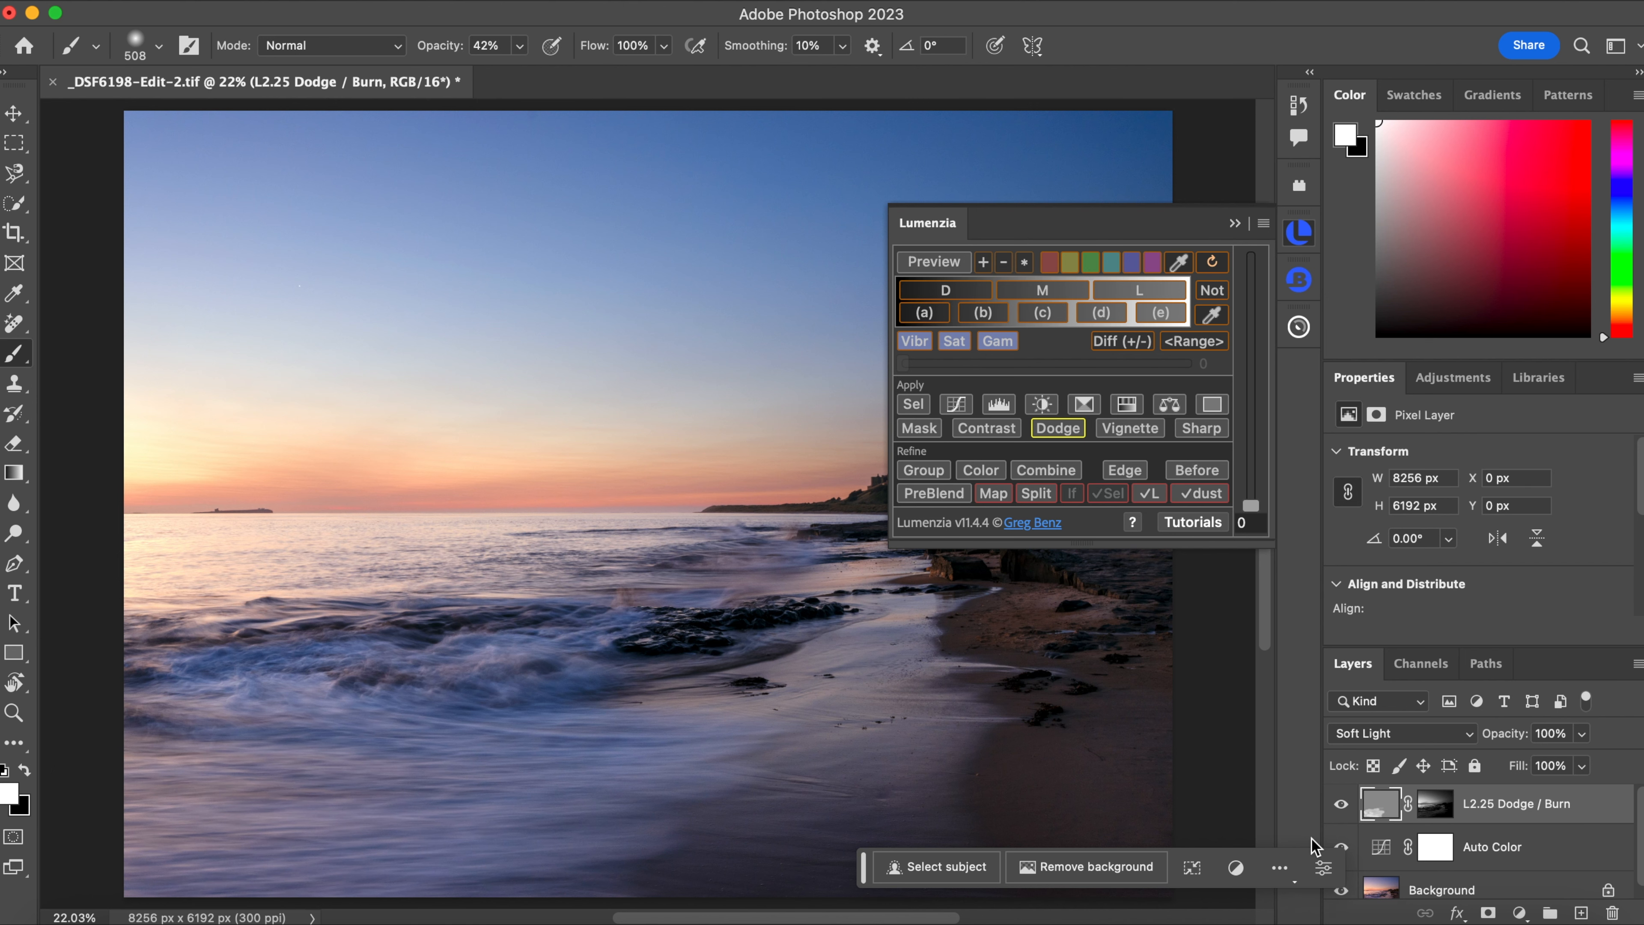
{"action": "left_click", "coordinate": [1341, 805]}
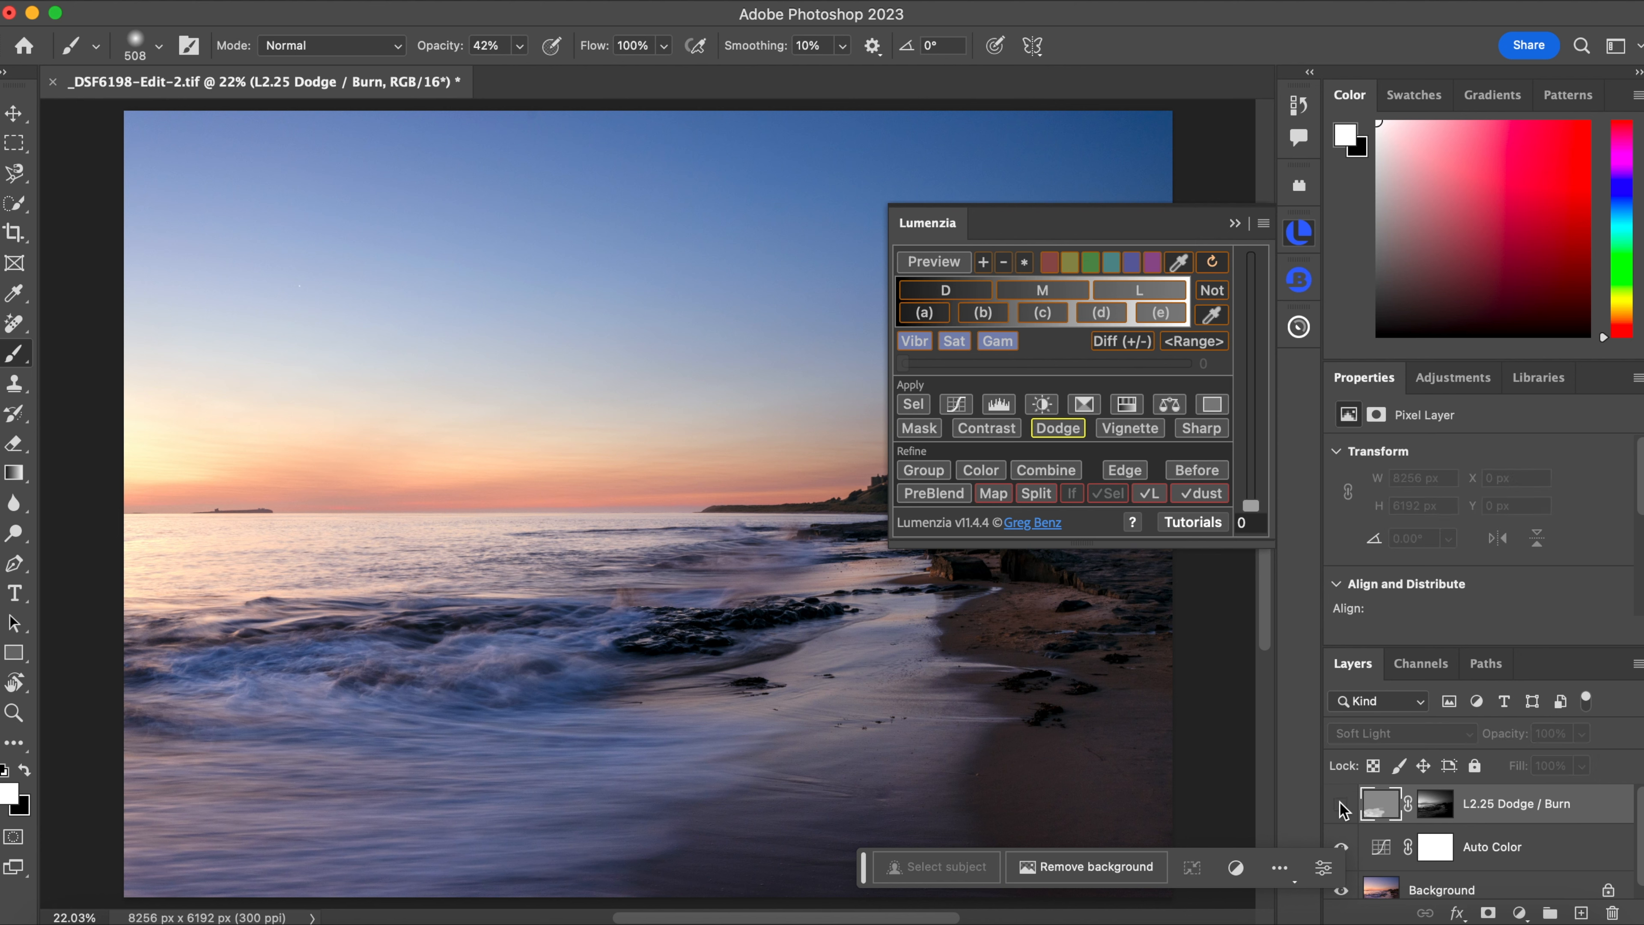
{"action": "left_click", "coordinate": [1342, 805]}
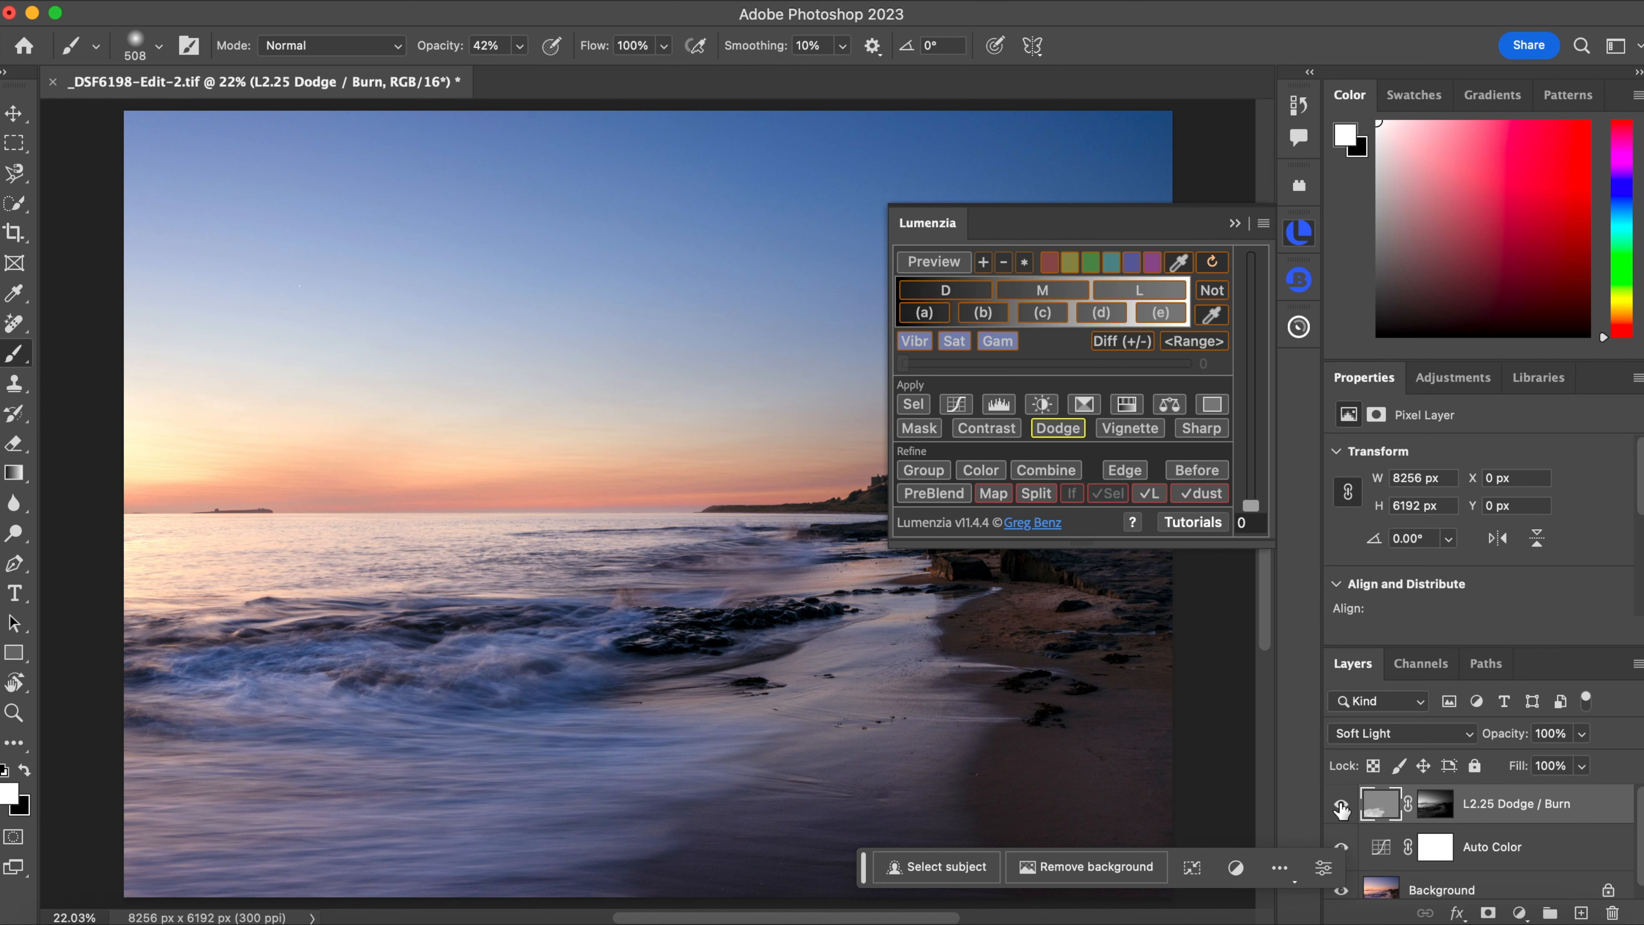
{"action": "left_click", "coordinate": [1232, 225]}
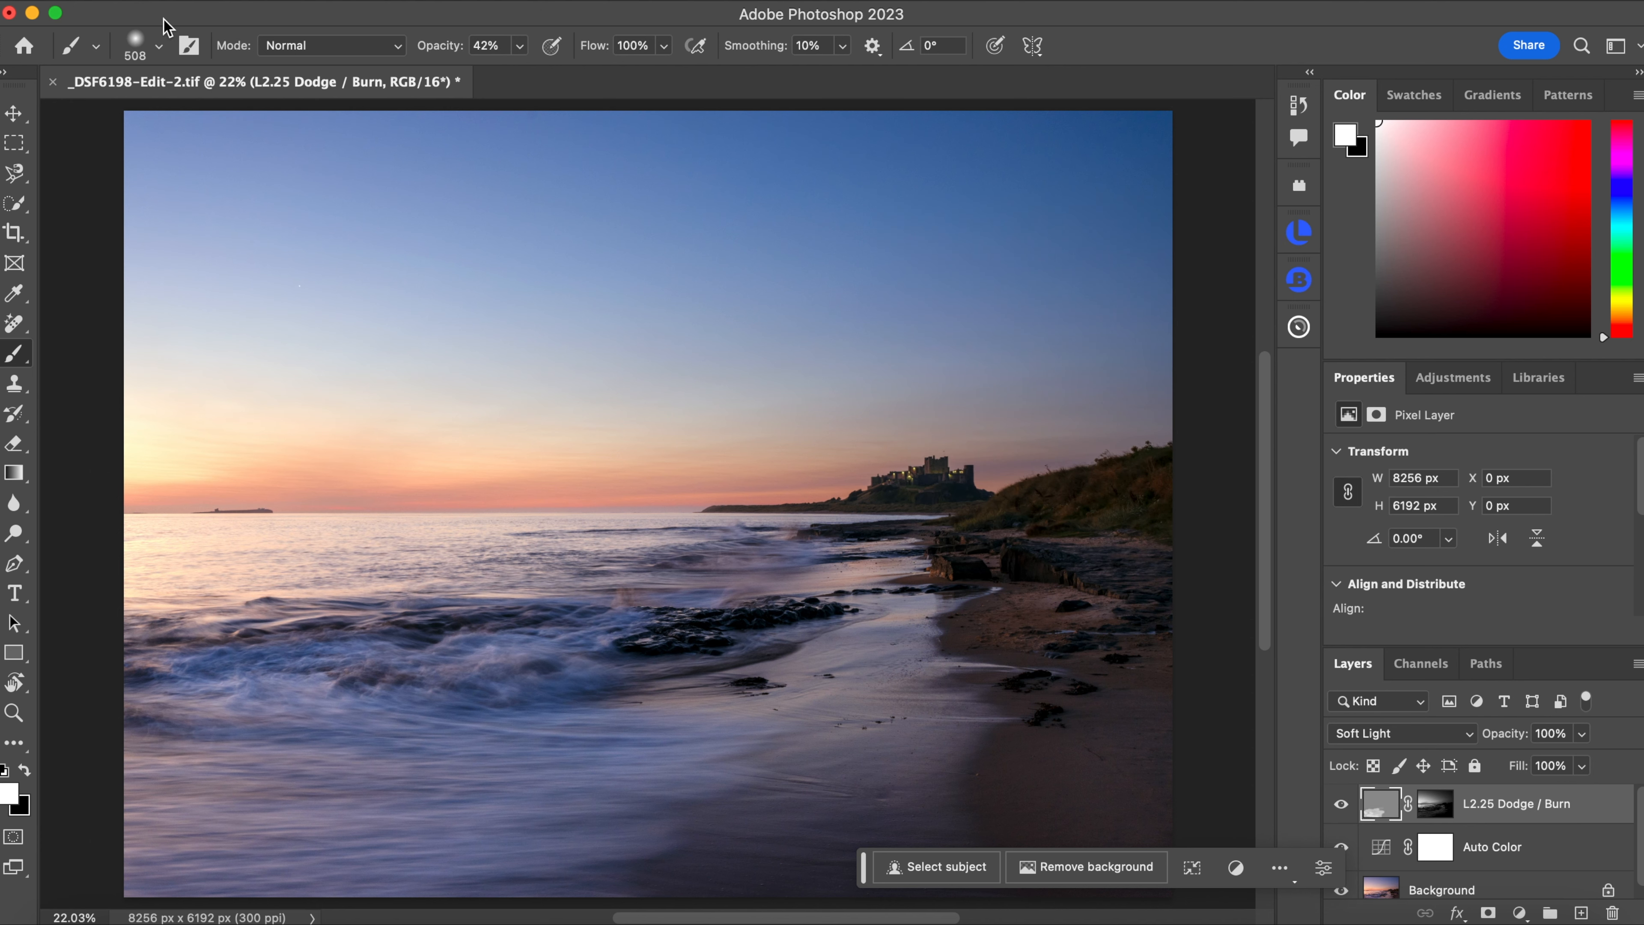
Save the retouched TIFF with its Dodge/Burn layer and switch to Lightroom Classic.
{"action": "left_click", "coordinate": [214, 1]}
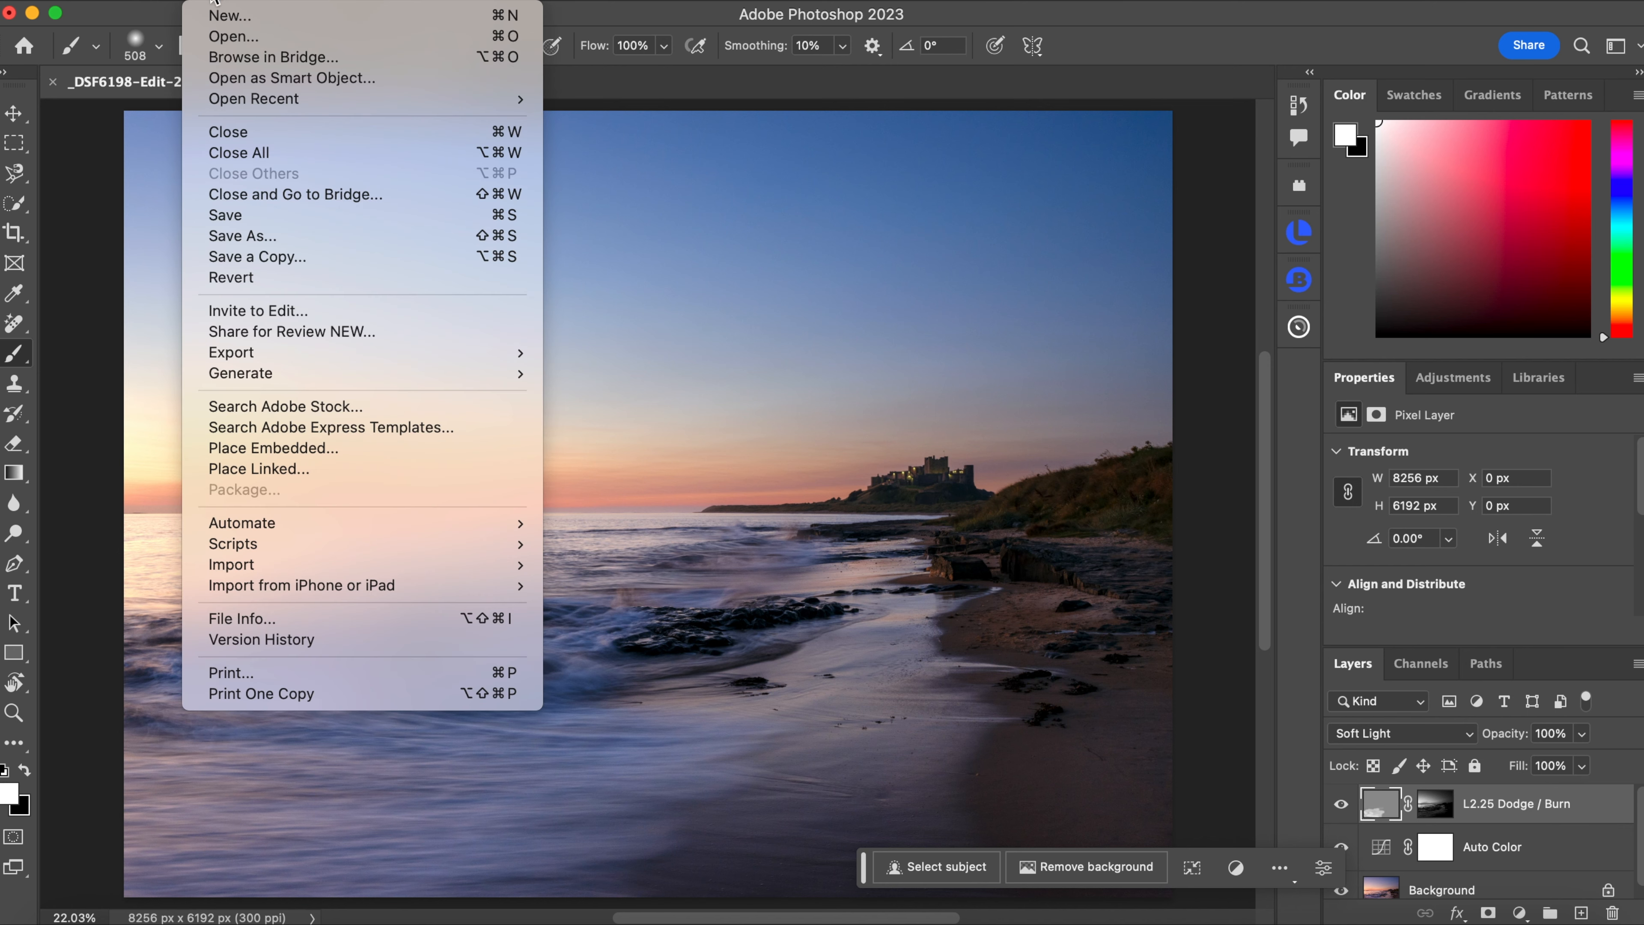
{"action": "left_click", "coordinate": [234, 217]}
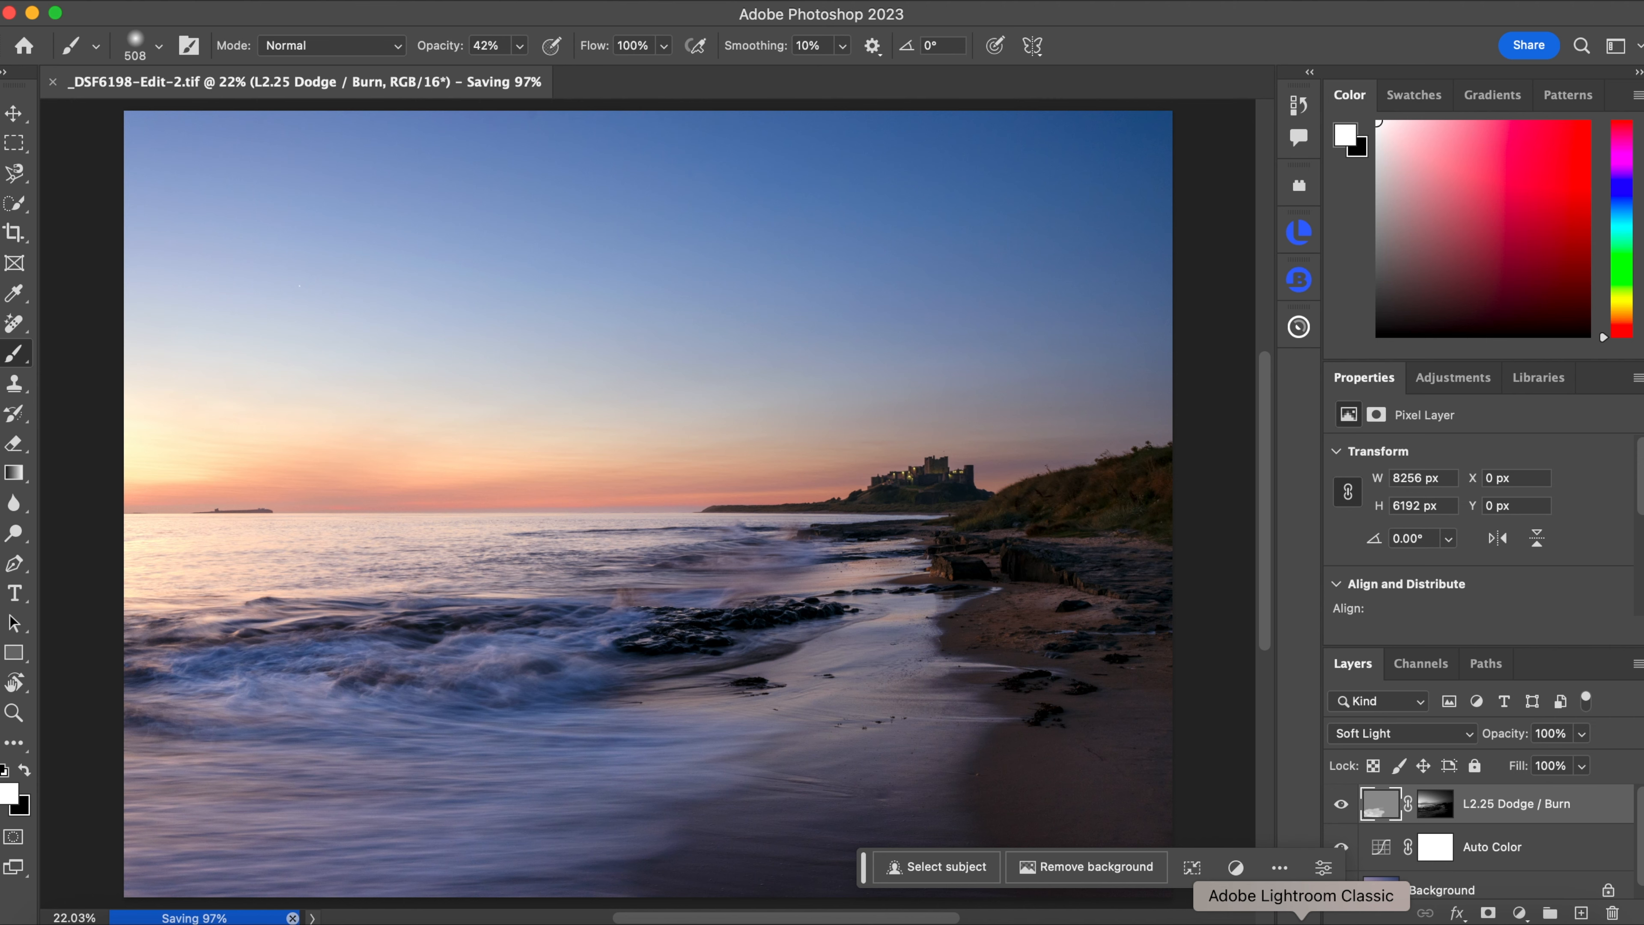
{"action": "left_click", "coordinate": [1301, 918]}
Give the edited seascape a two-star rating and review it full screen.
{"action": "key", "text": "2"}
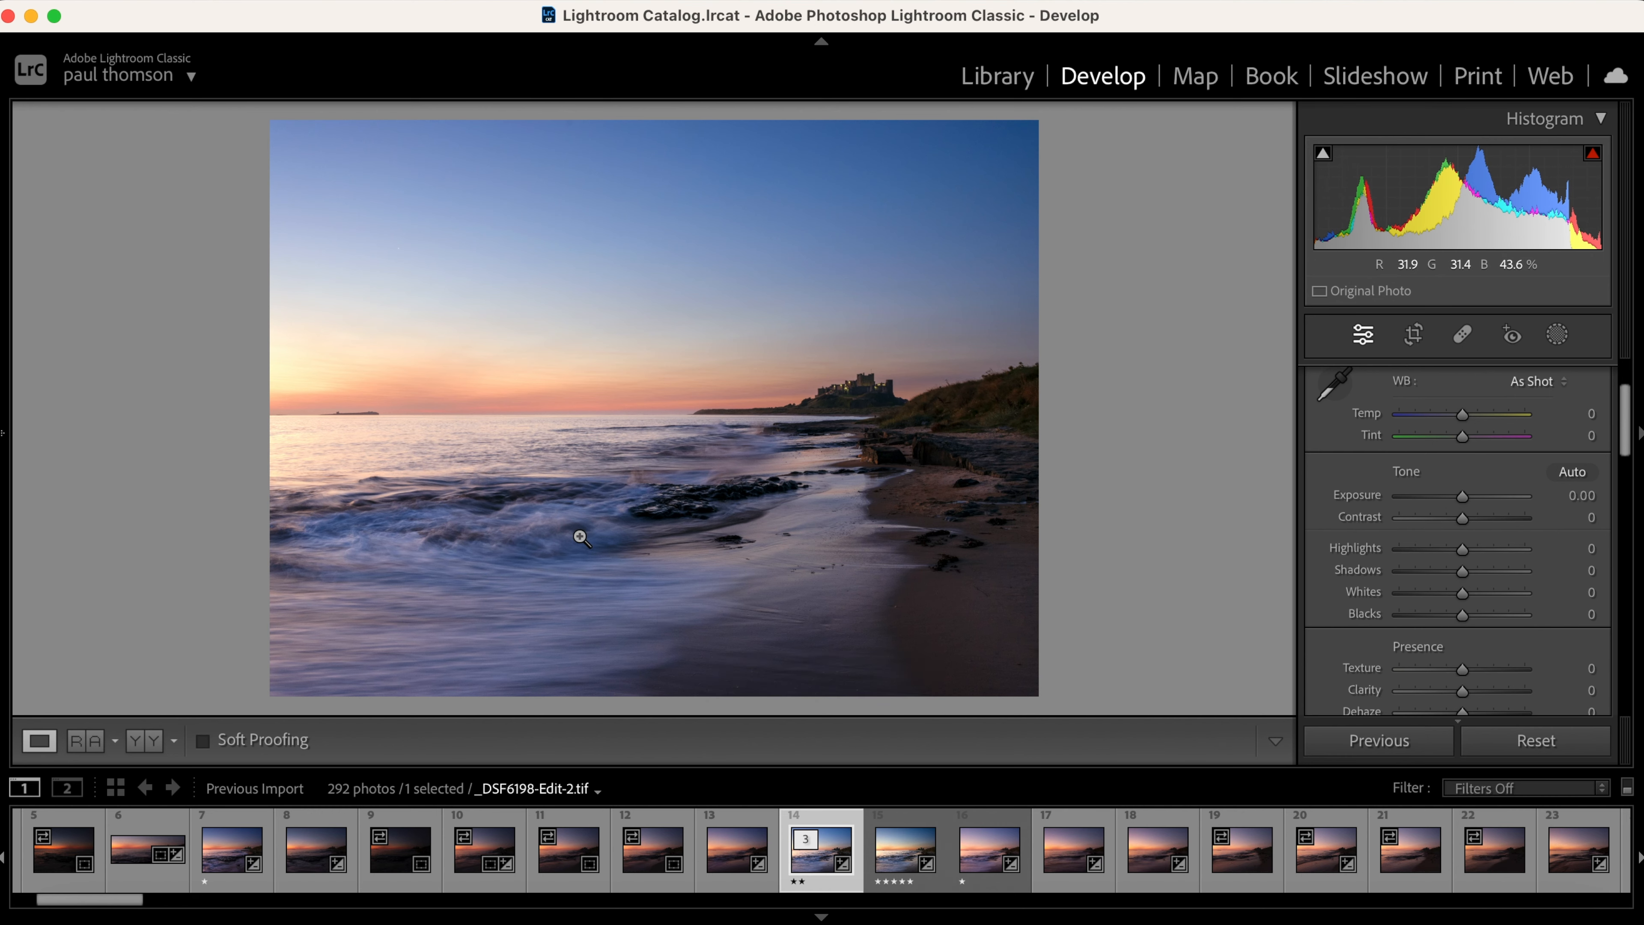
{"action": "key", "text": "f"}
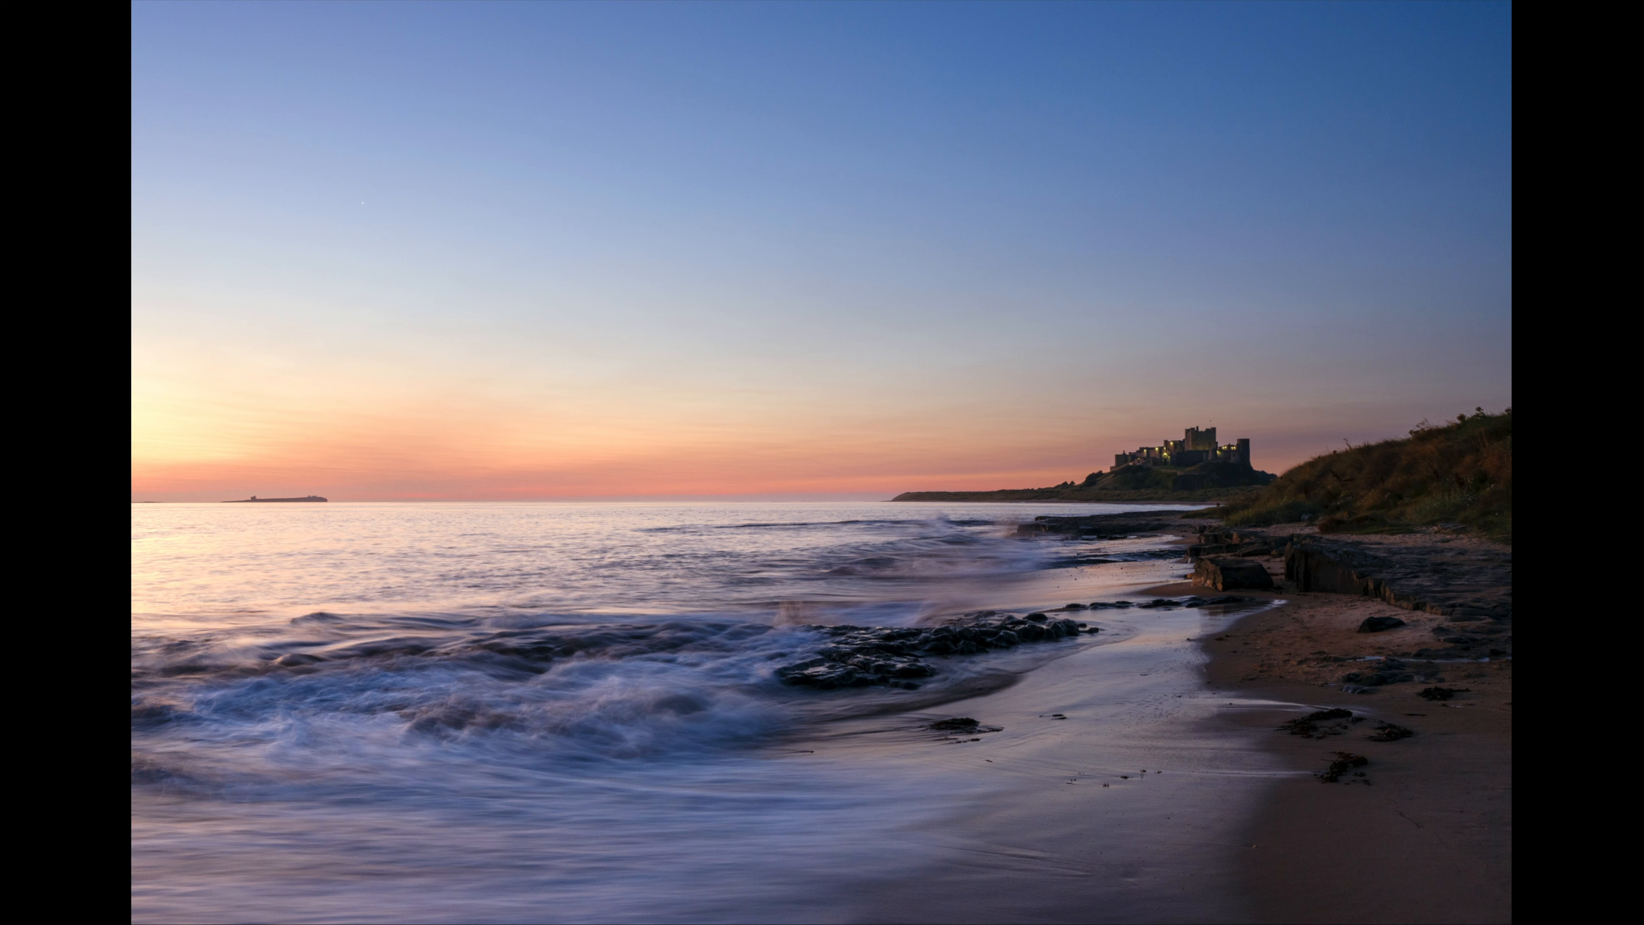
{"action": "key", "text": "f"}
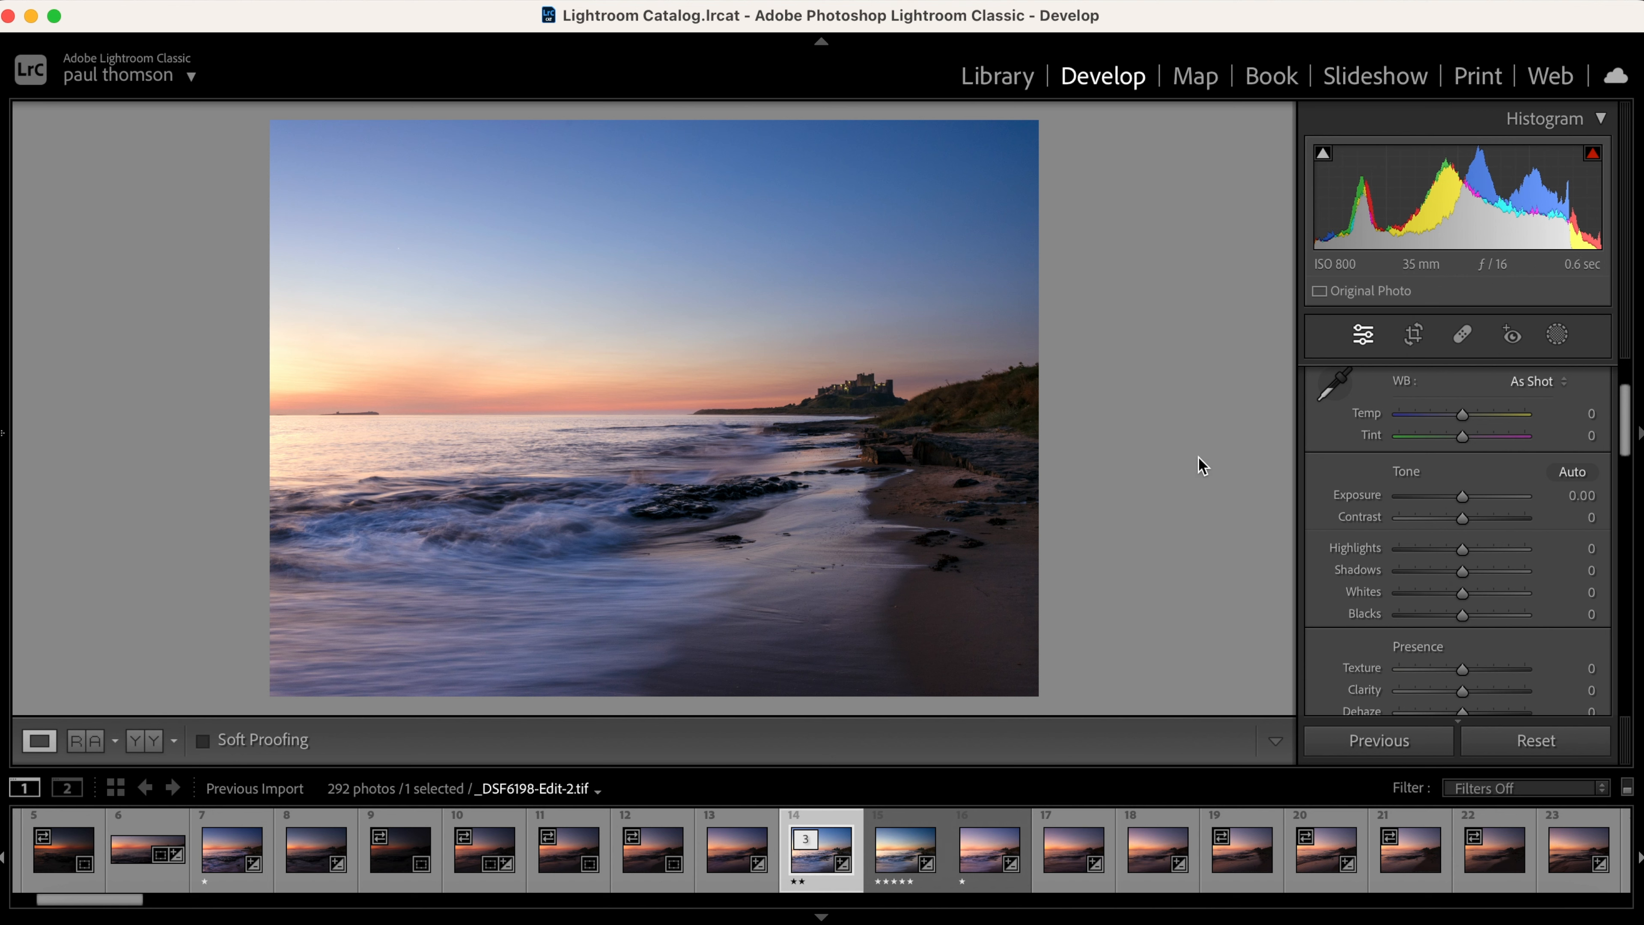
Add a linear gradient mask over the sea and beach, with a narrow transition at the horizon tilted to follow the horizon line.
{"action": "left_click", "coordinate": [1557, 336]}
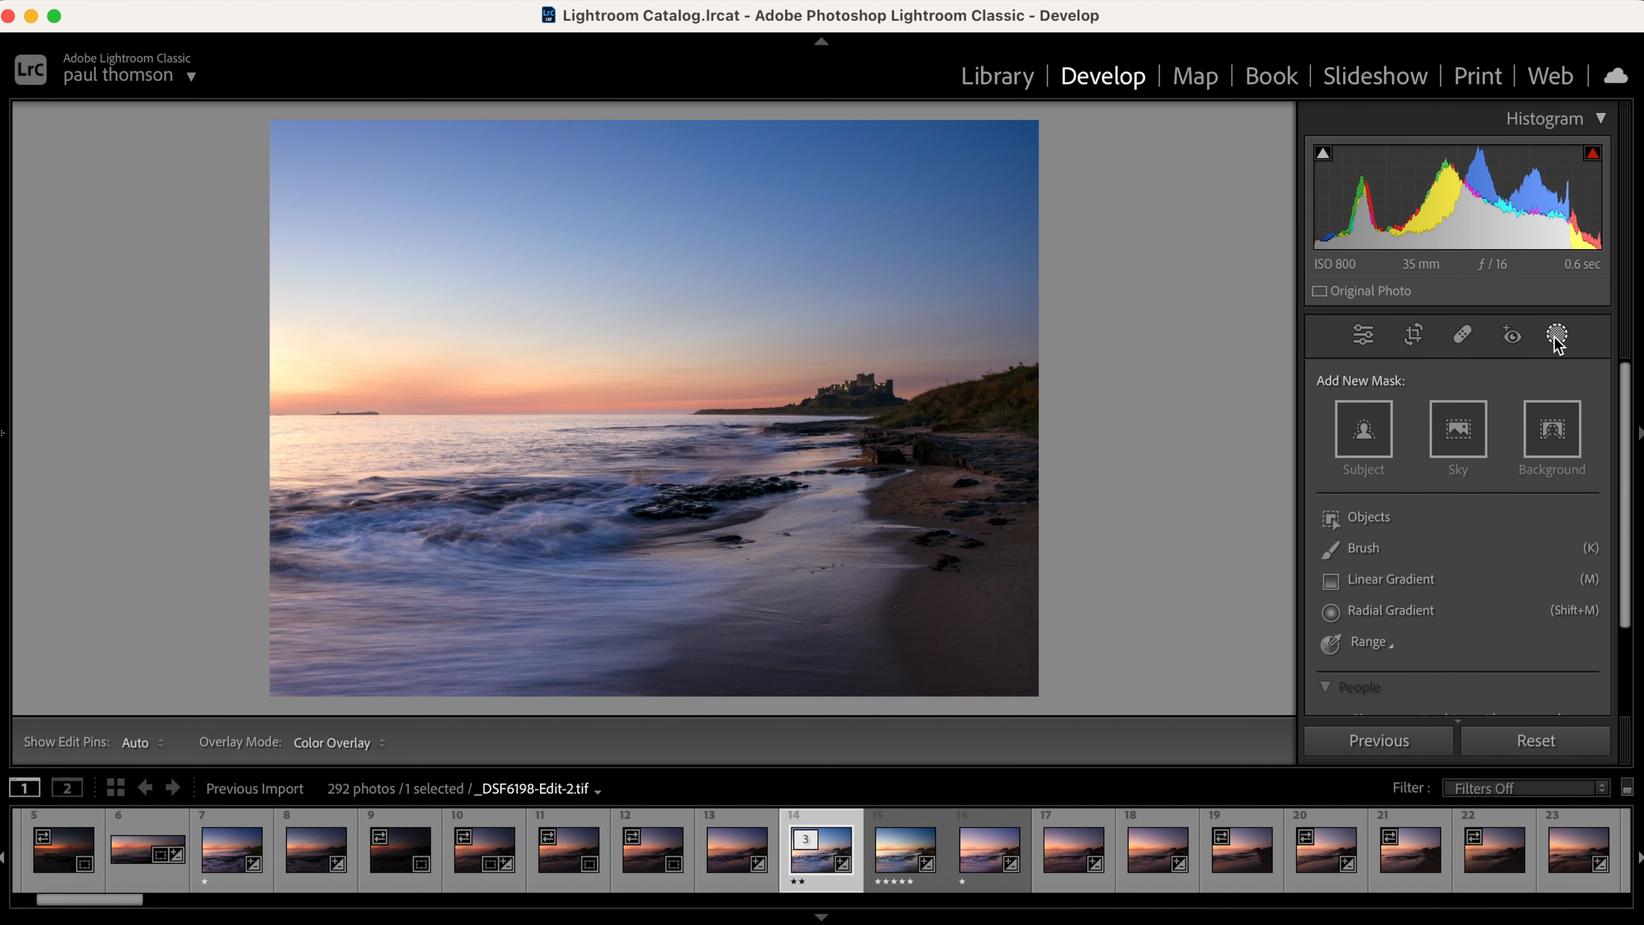
{"action": "left_click", "coordinate": [1382, 580]}
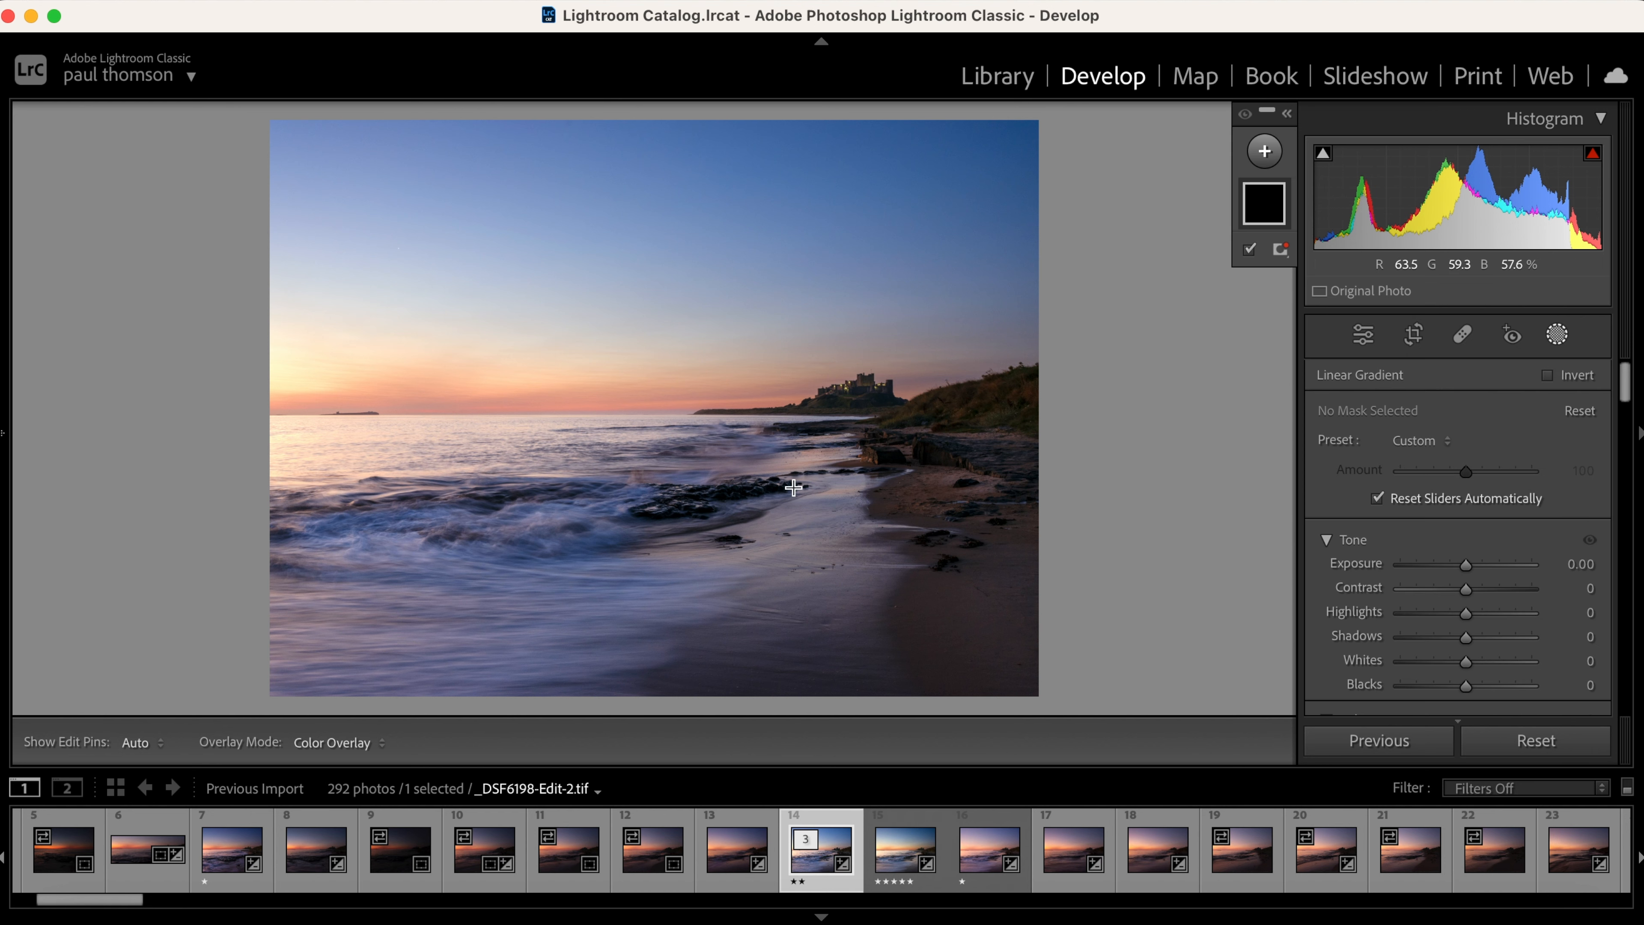
{"action": "mouse_move", "coordinate": [618, 437]}
{"action": "left_mouse_down"}
{"action": "mouse_move", "coordinate": [551, 489]}
{"action": "mouse_move", "coordinate": [540, 414]}
{"action": "mouse_move", "coordinate": [627, 389]}
{"action": "mouse_move", "coordinate": [617, 436]}
{"action": "mouse_move", "coordinate": [618, 422]}
{"action": "left_mouse_up"}
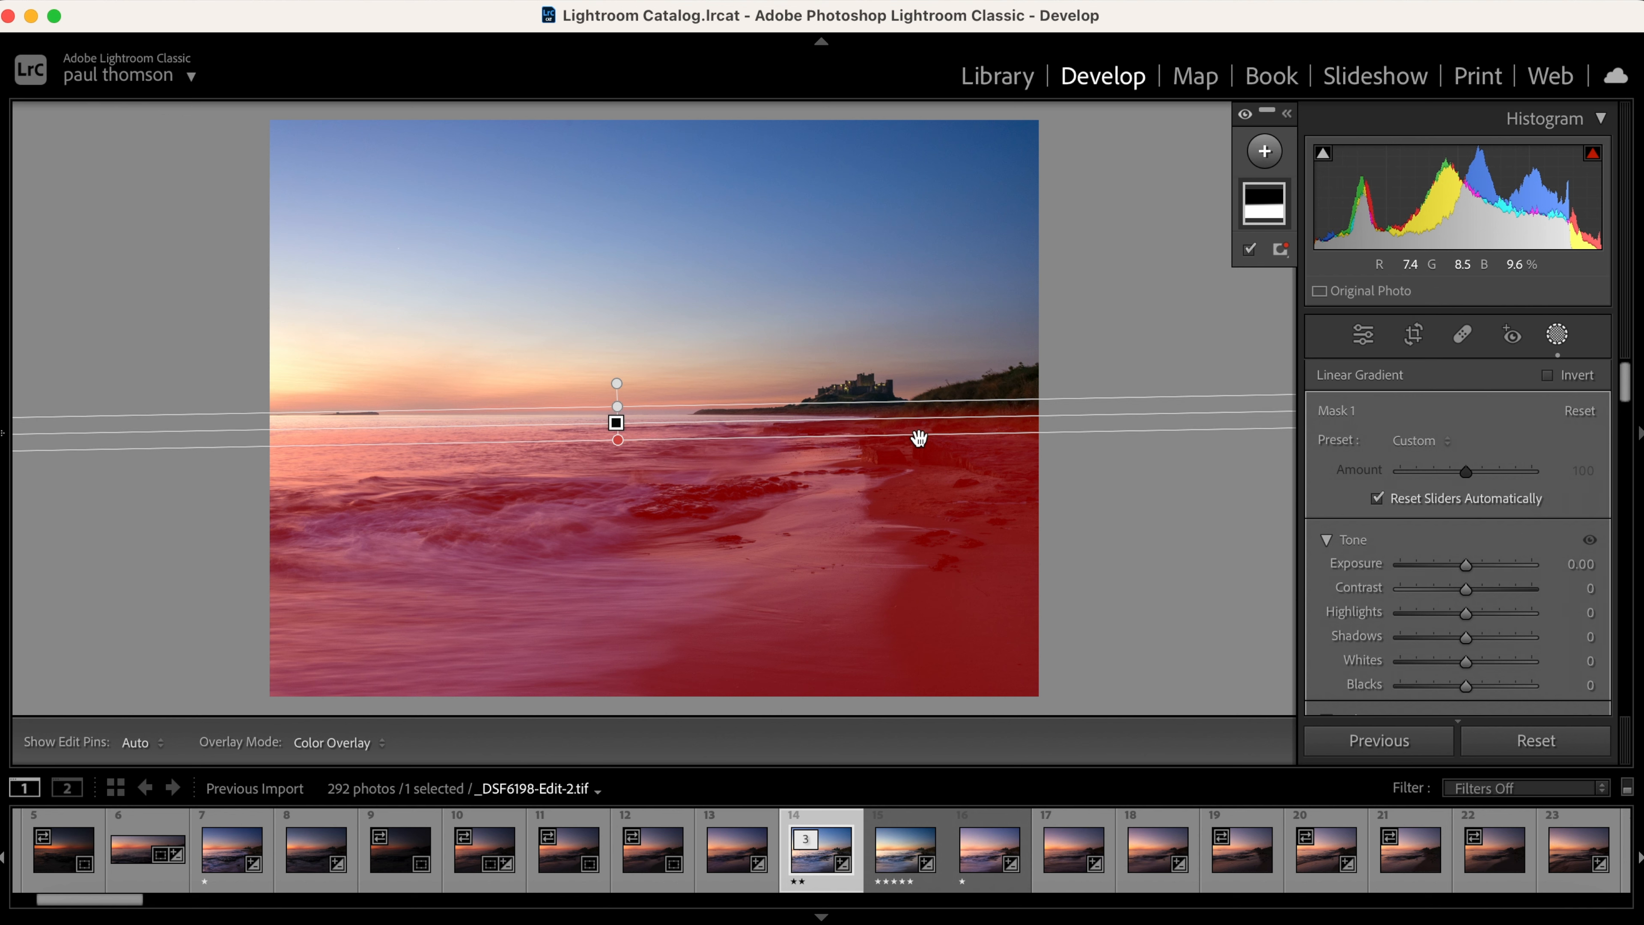
{"action": "left_click_drag", "start_coordinate": [914, 422], "coordinate": [915, 424]}
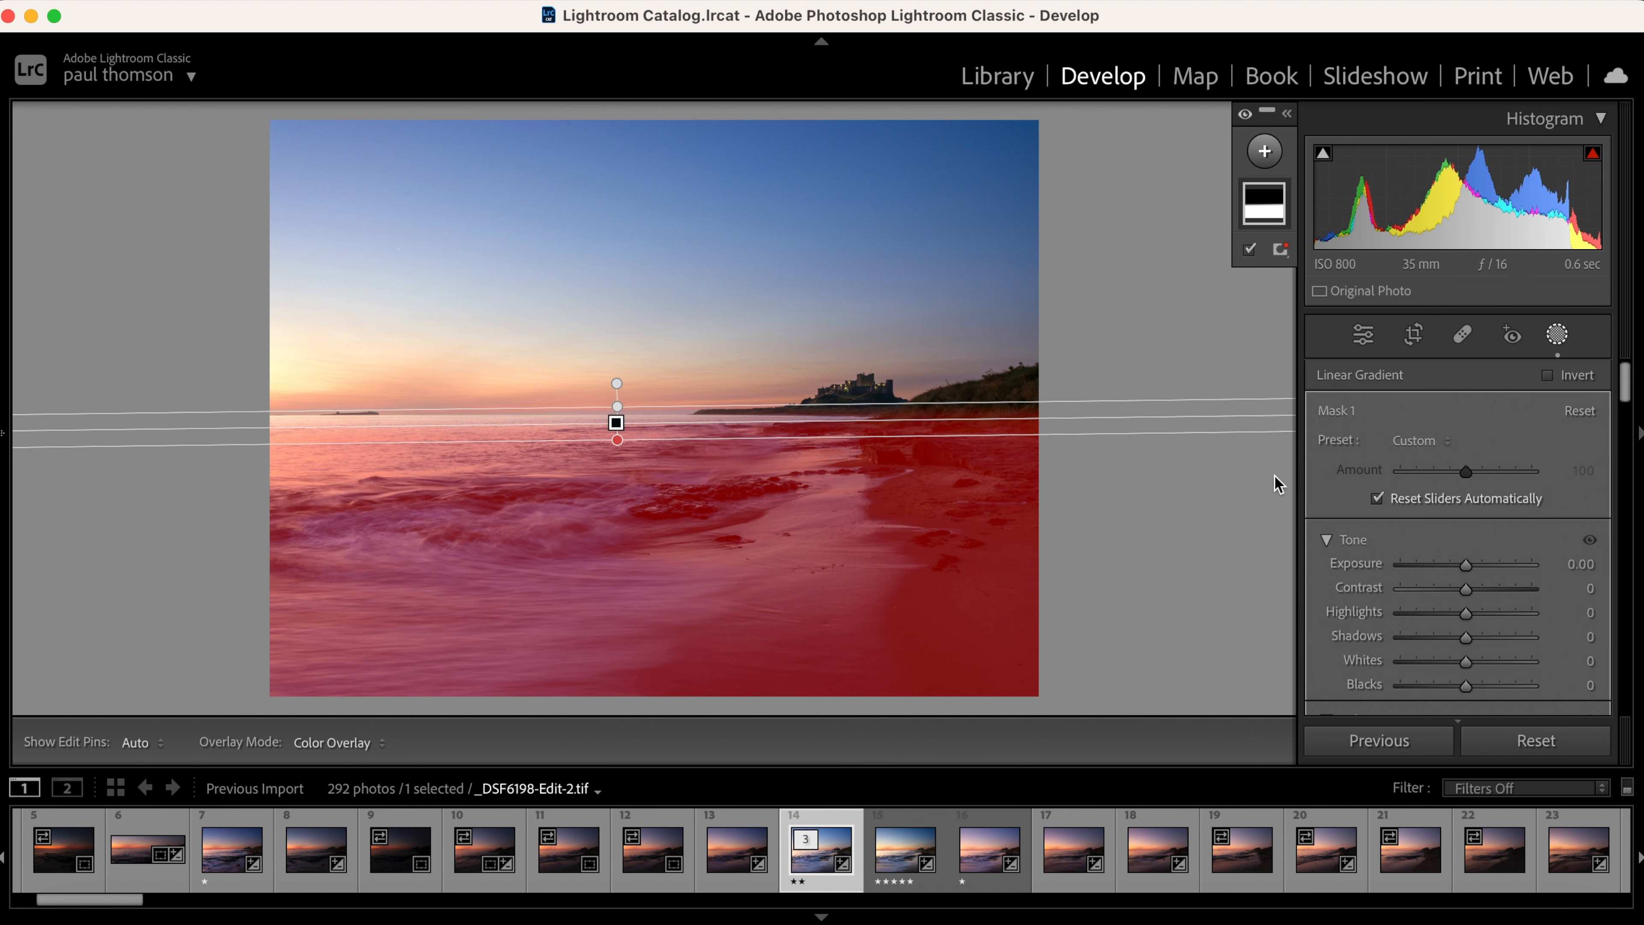
Warm the masked foreground by setting the mask's Temp to 20, then close masking.
{"action": "scroll", "coordinate": [1380, 529], "scroll_direction": "down", "scroll_amount": 3}
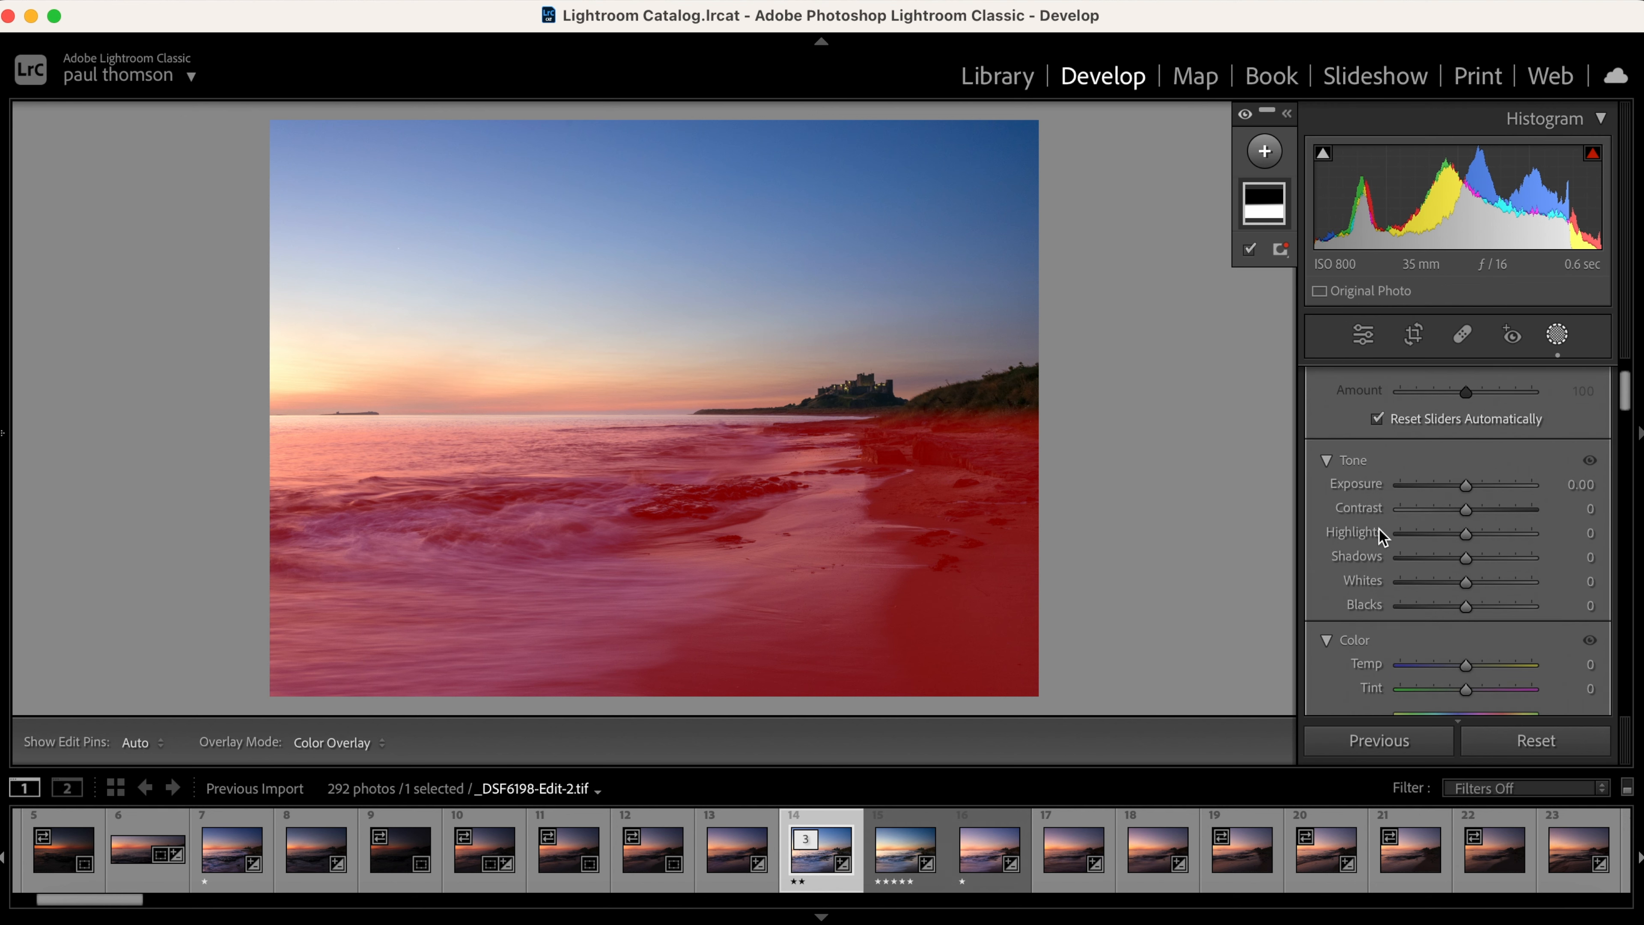
{"action": "scroll", "coordinate": [1378, 529], "scroll_direction": "up", "scroll_amount": 3}
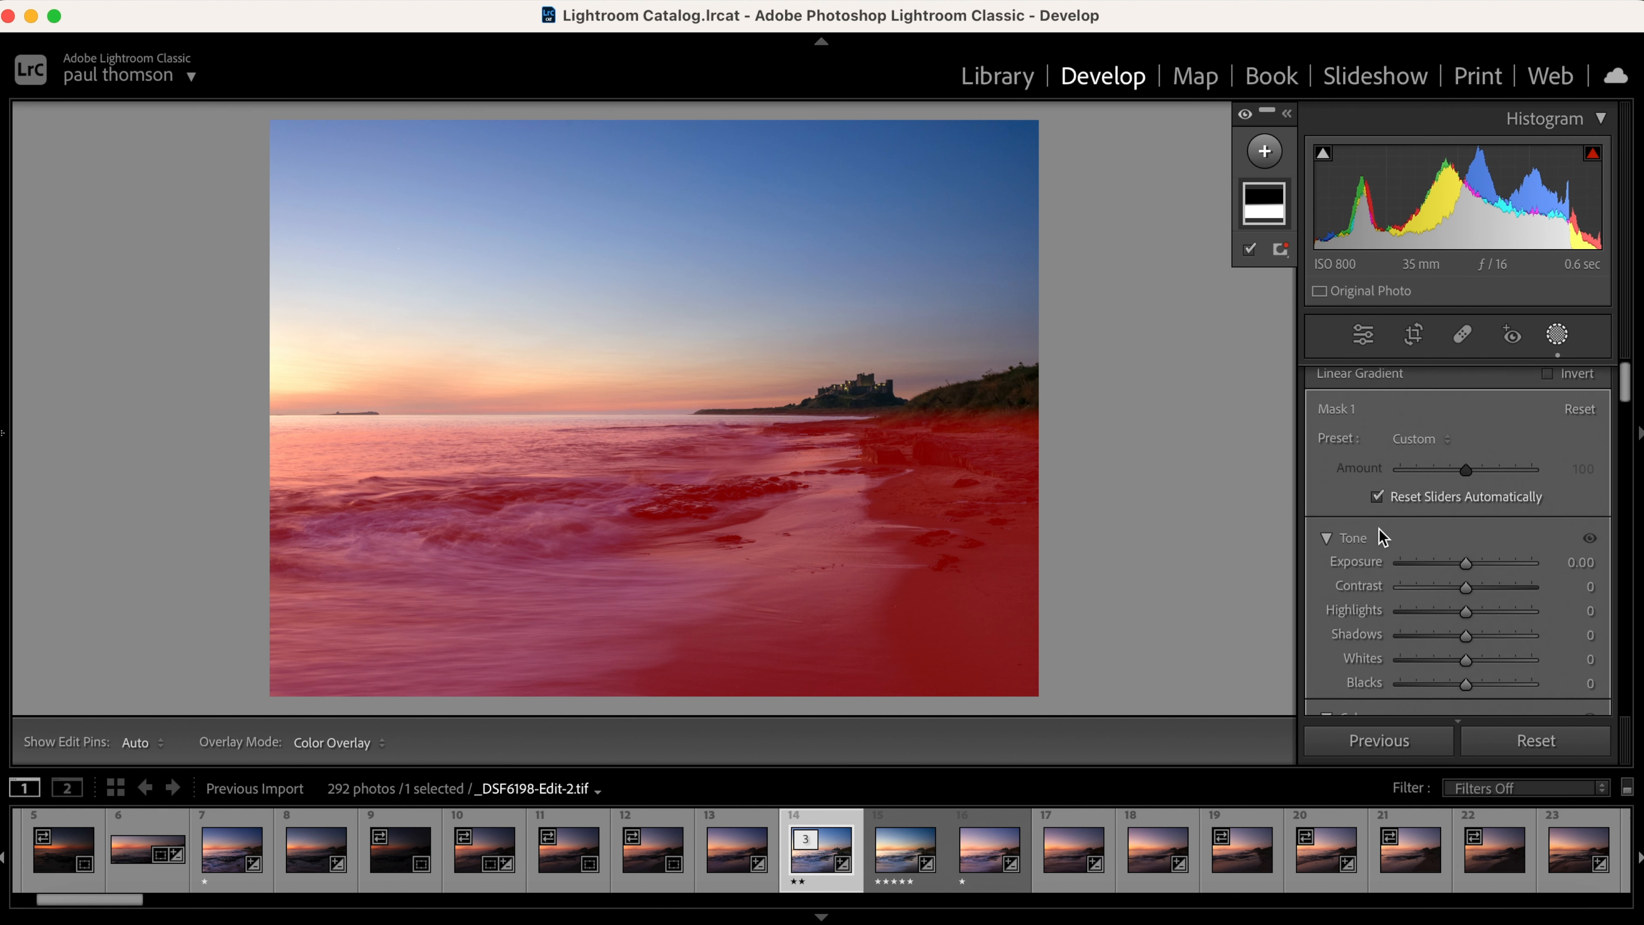
{"action": "scroll", "coordinate": [1378, 529], "scroll_direction": "down", "scroll_amount": 6}
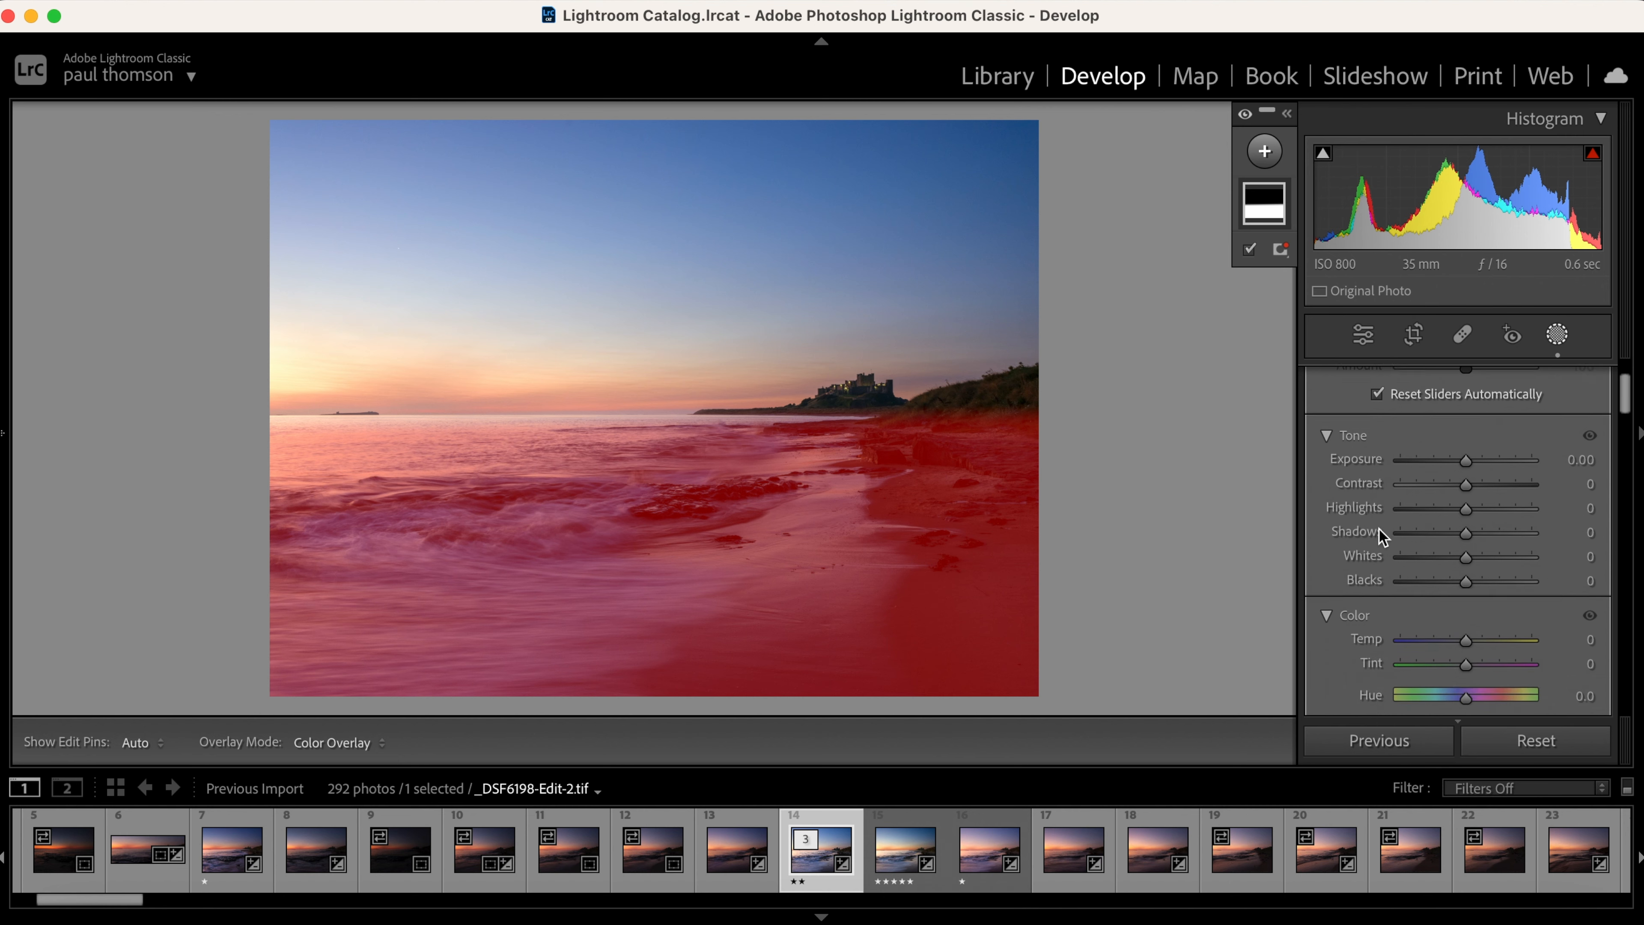
{"action": "left_click_drag", "start_coordinate": [1466, 573], "coordinate": [1484, 577]}
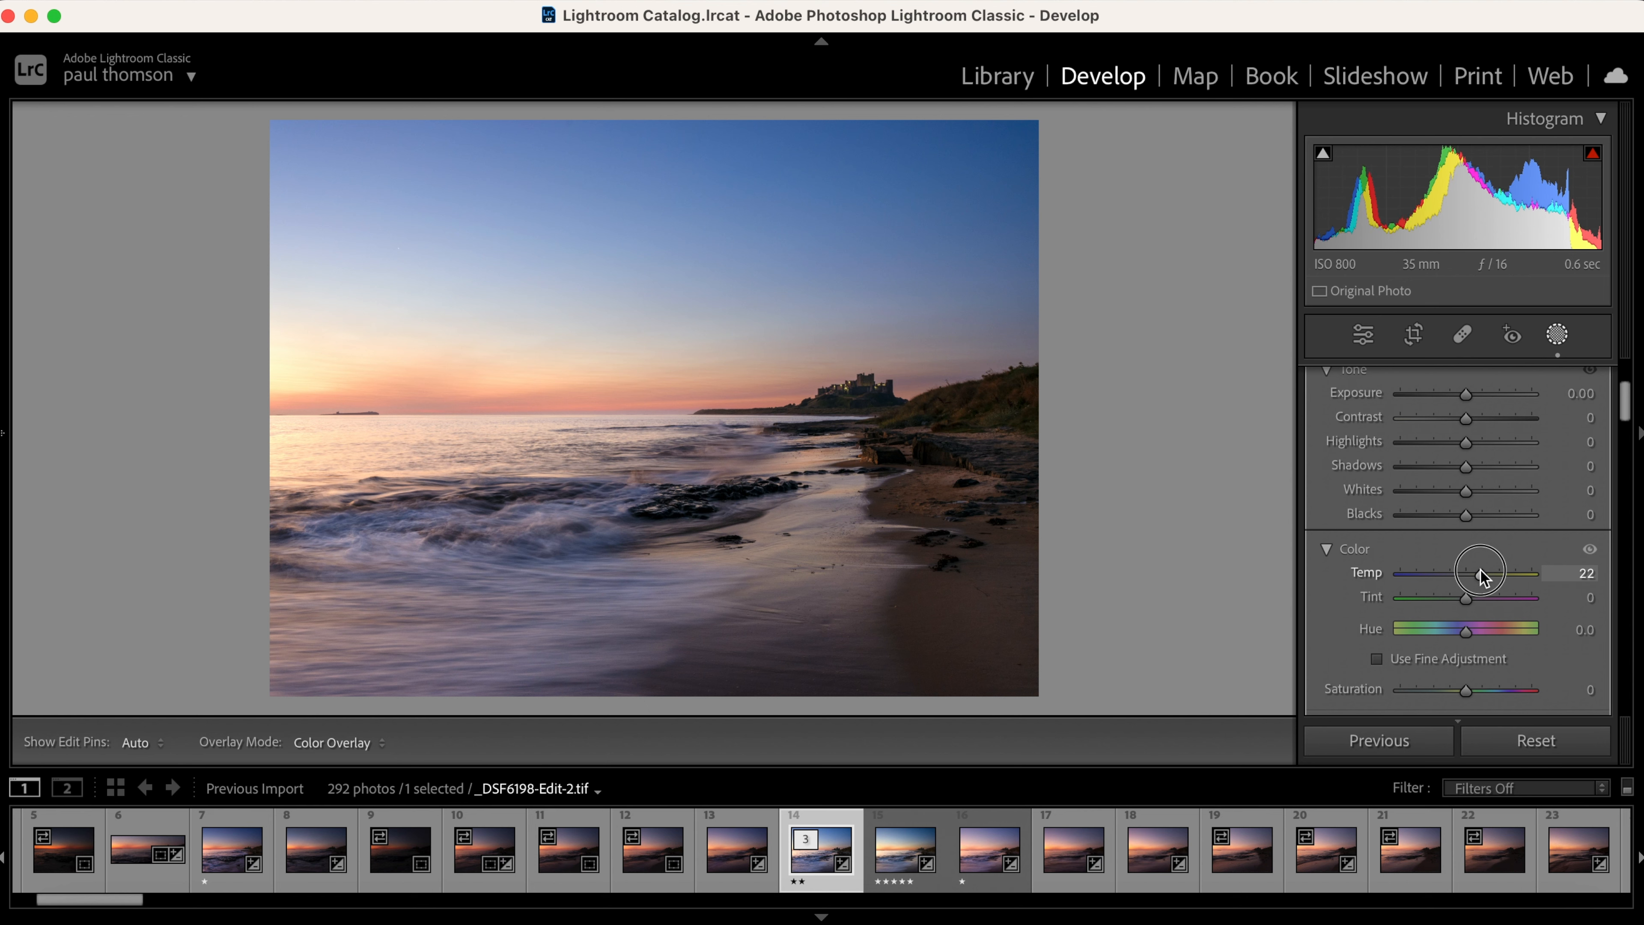
{"action": "left_click_drag", "start_coordinate": [1480, 570], "coordinate": [1479, 570]}
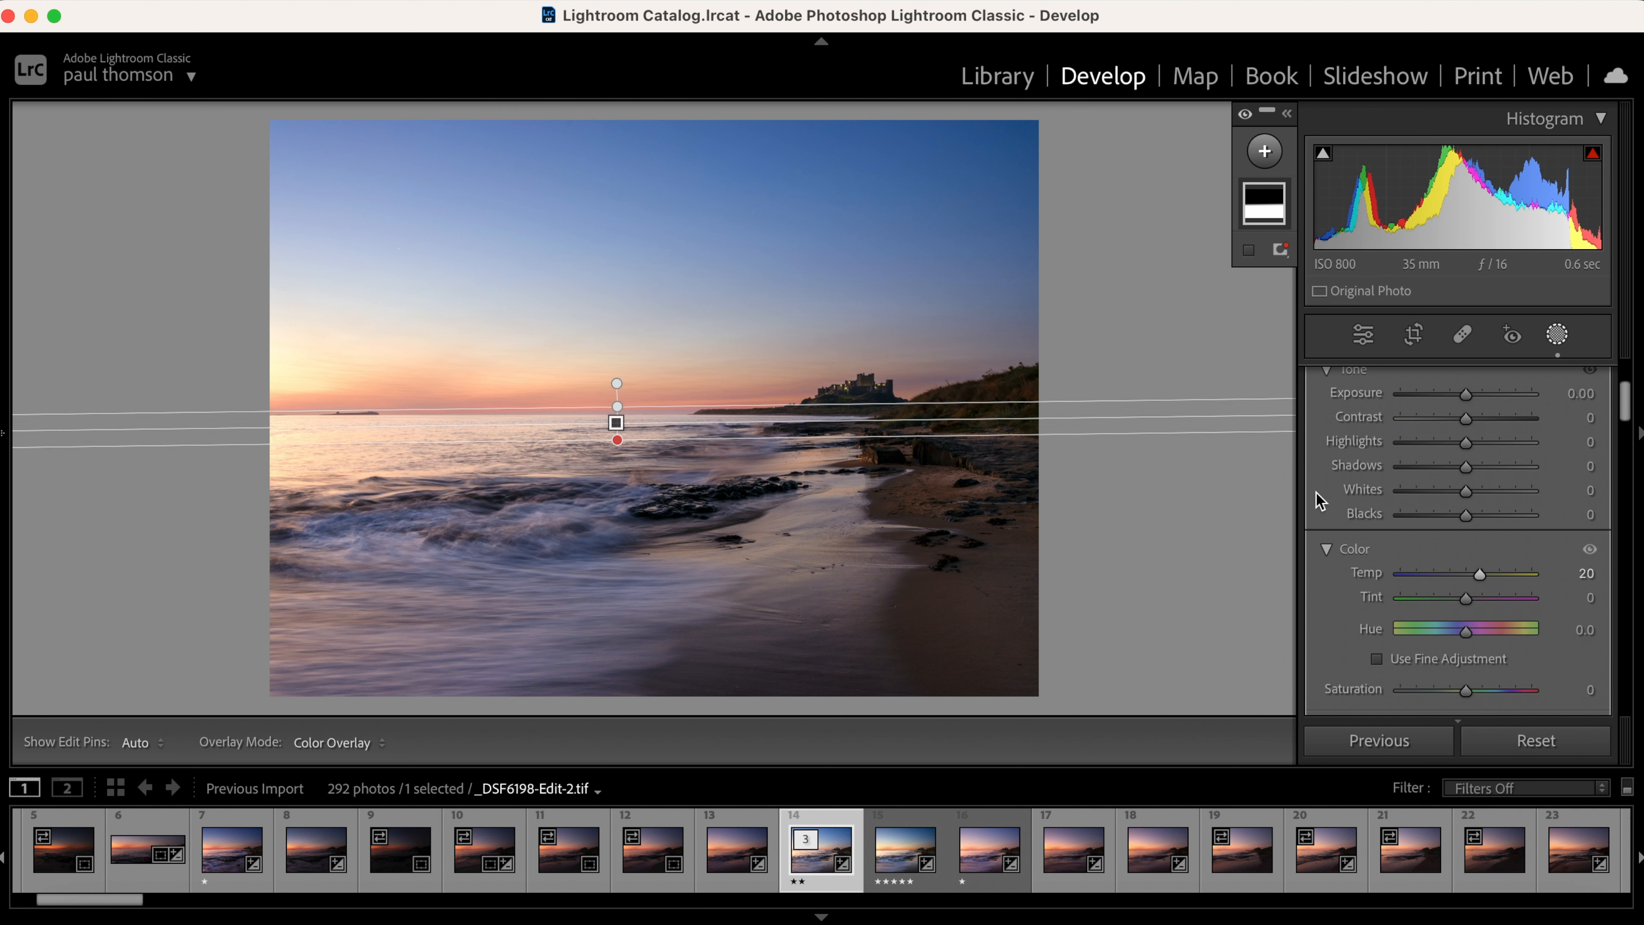
{"action": "left_click", "coordinate": [1555, 343]}
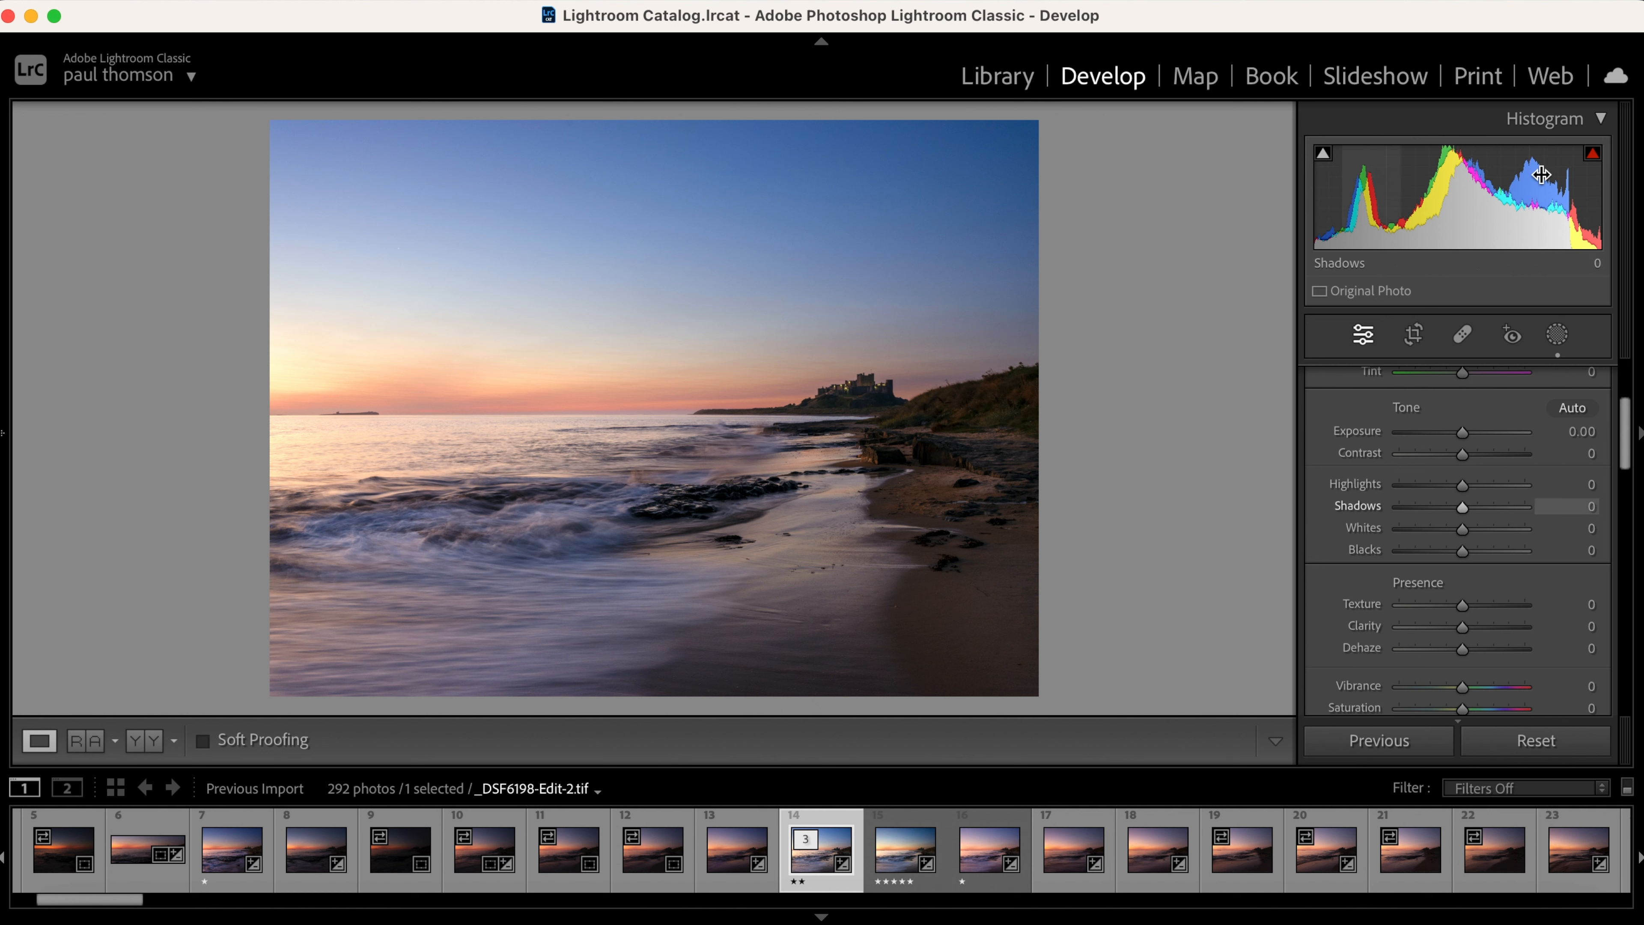
Reduce the whole photo's Highlights to -19 and view the image full screen.
{"action": "mouse_move", "coordinate": [1596, 166]}
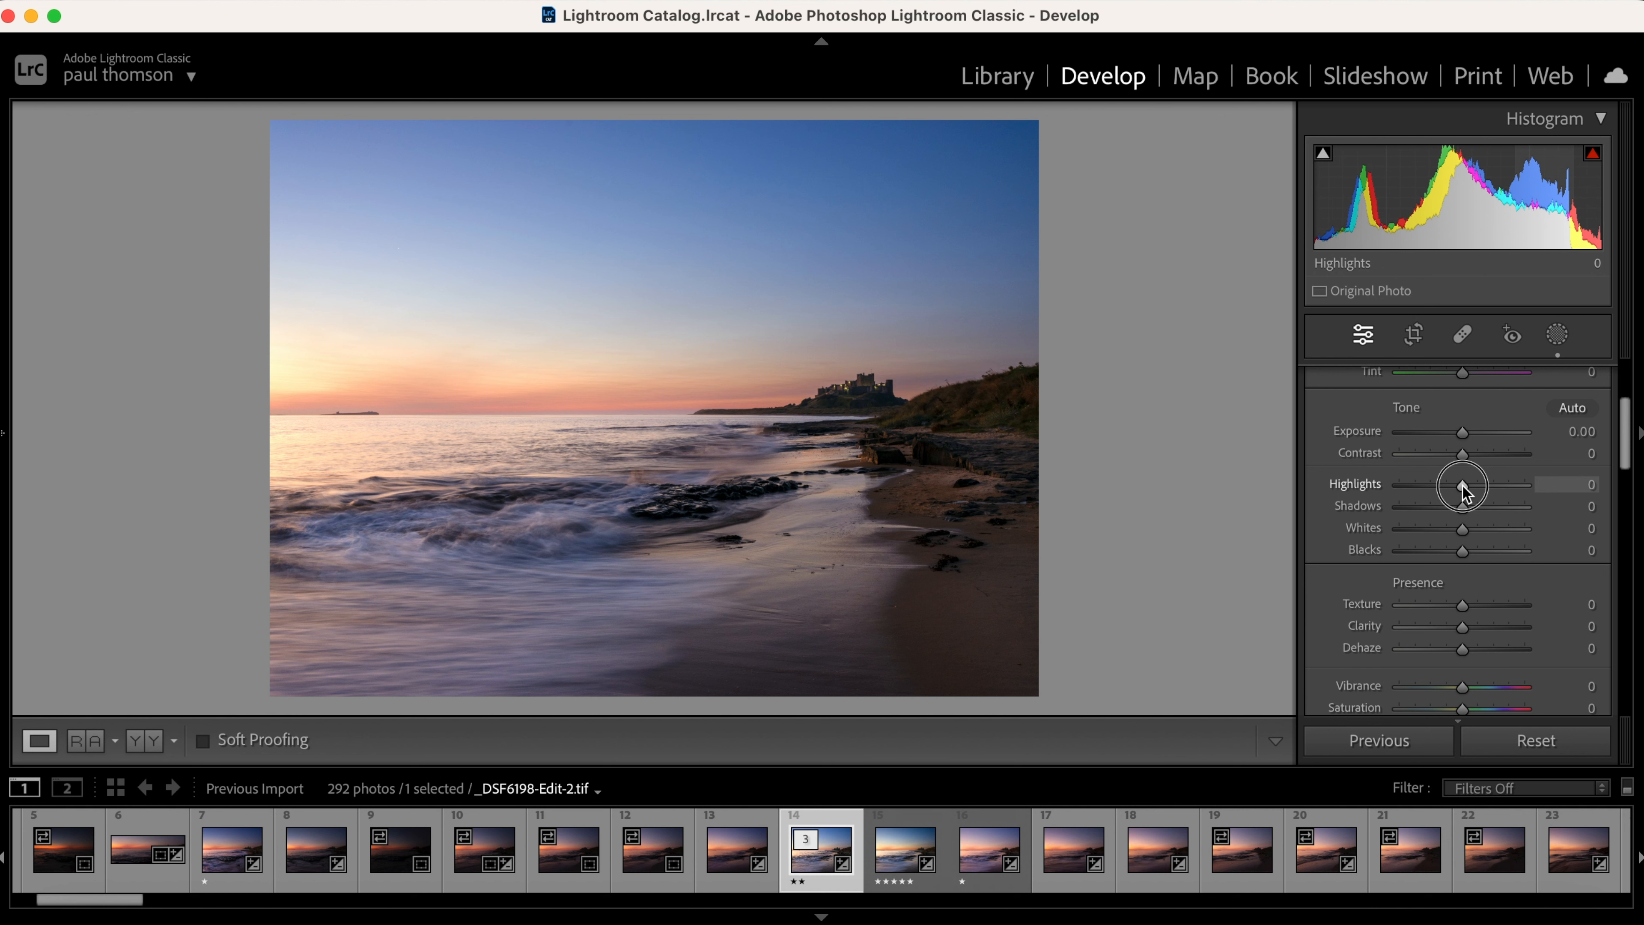
{"action": "left_click_drag", "start_coordinate": [1463, 486], "coordinate": [1451, 491]}
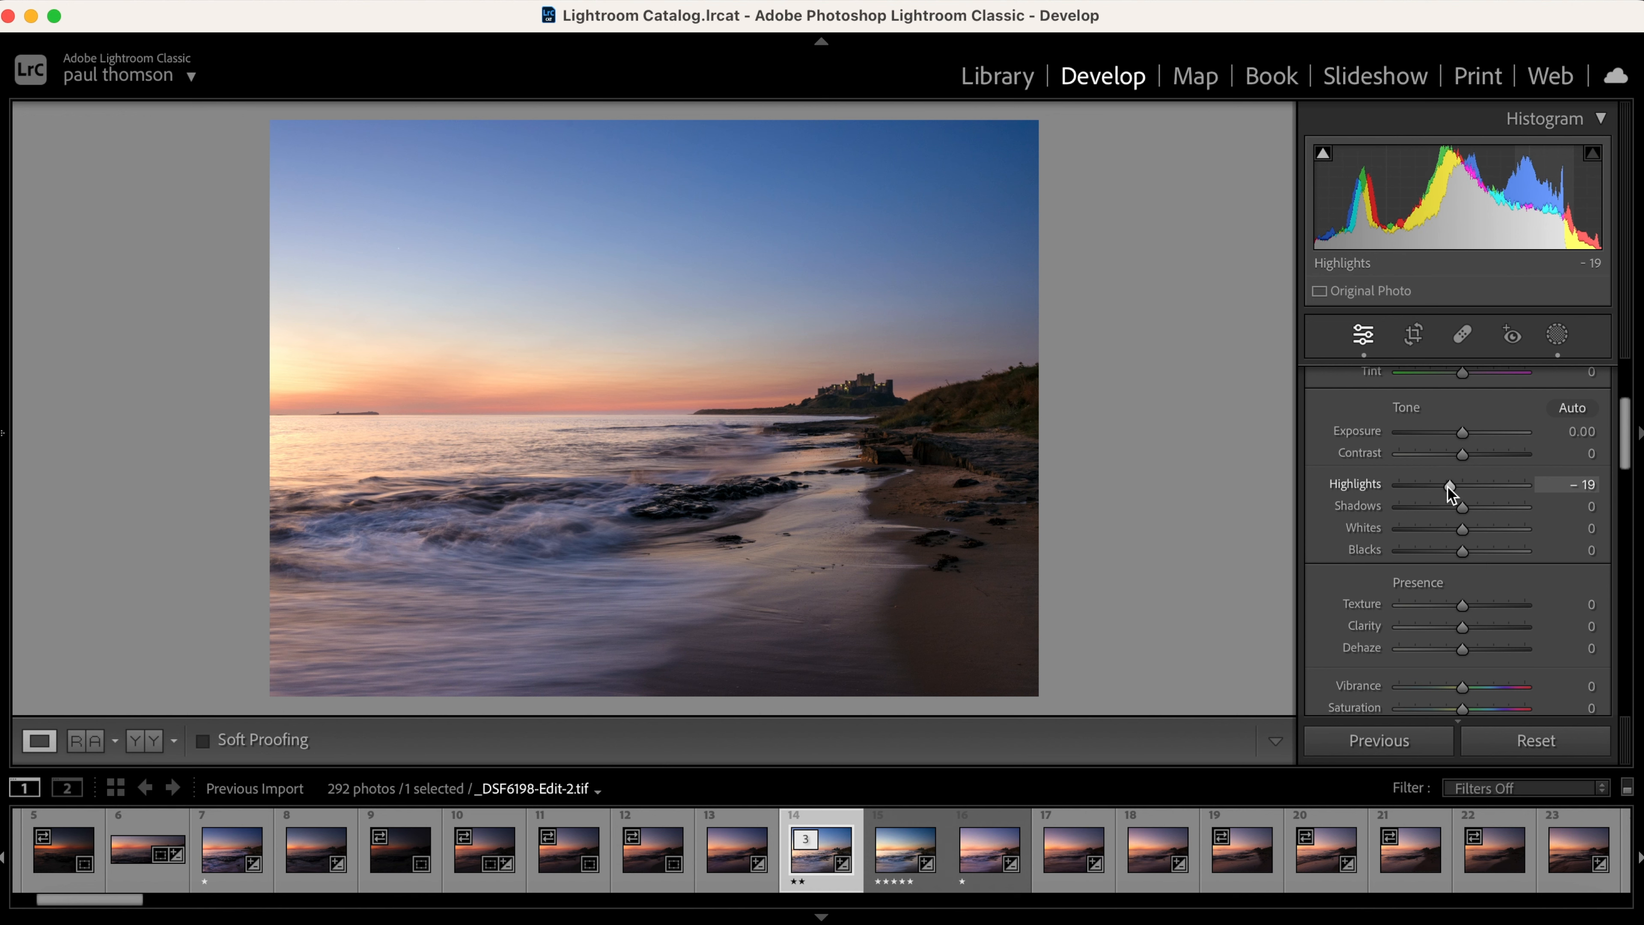
{"action": "left_click_drag", "start_coordinate": [1449, 484], "coordinate": [1448, 485]}
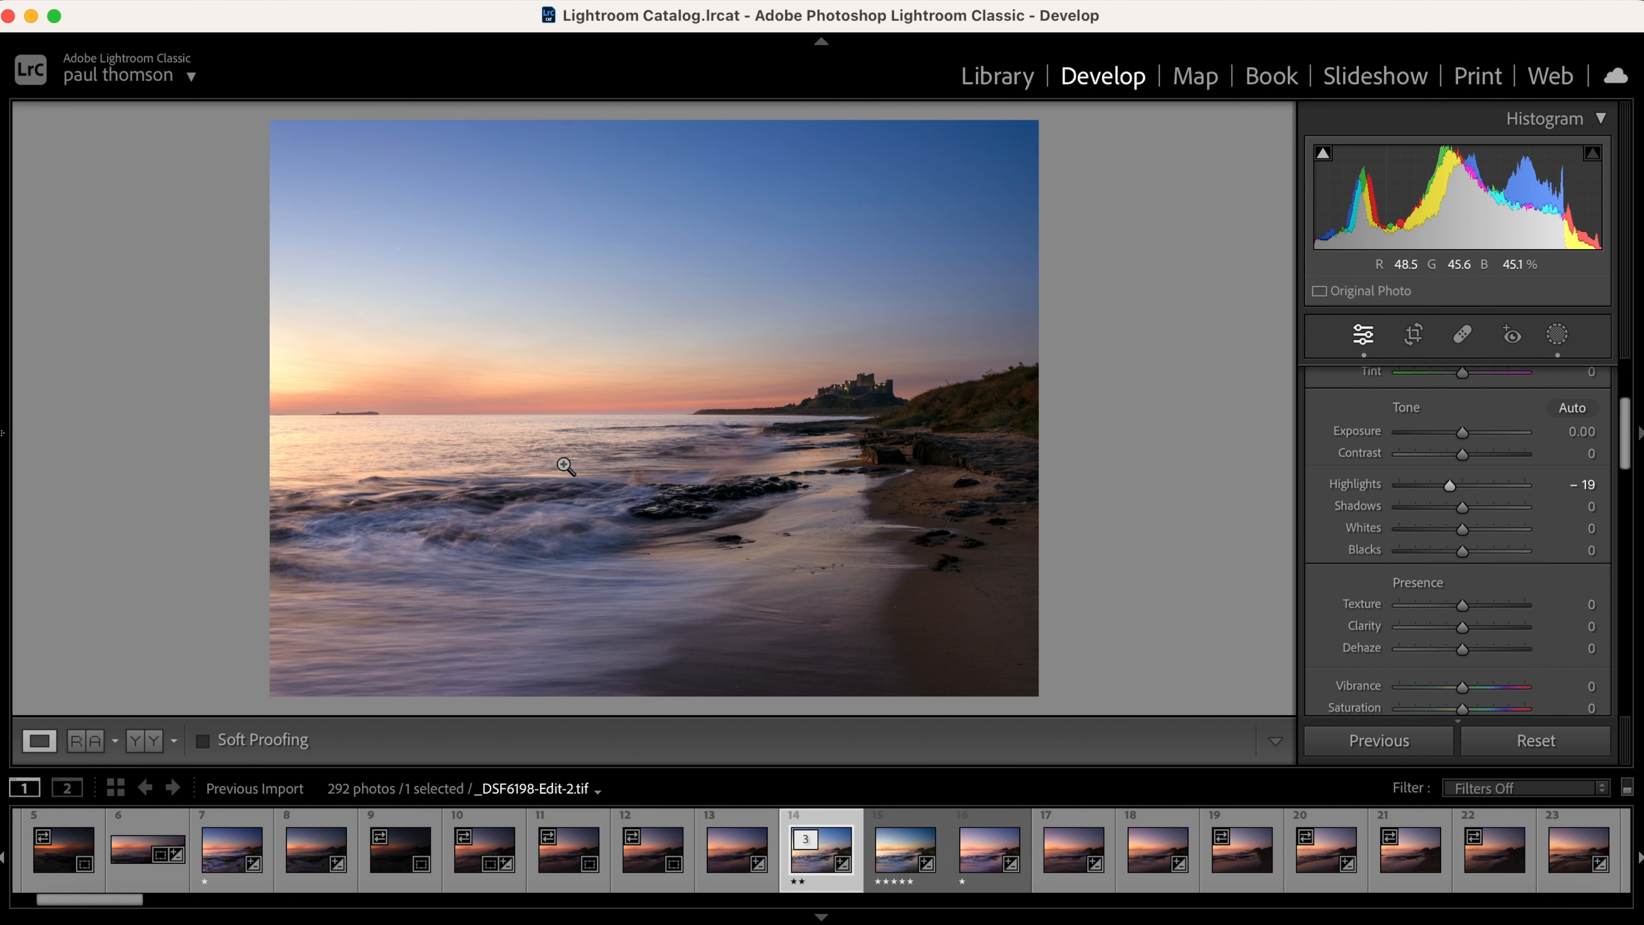
{"action": "key", "text": "f"}
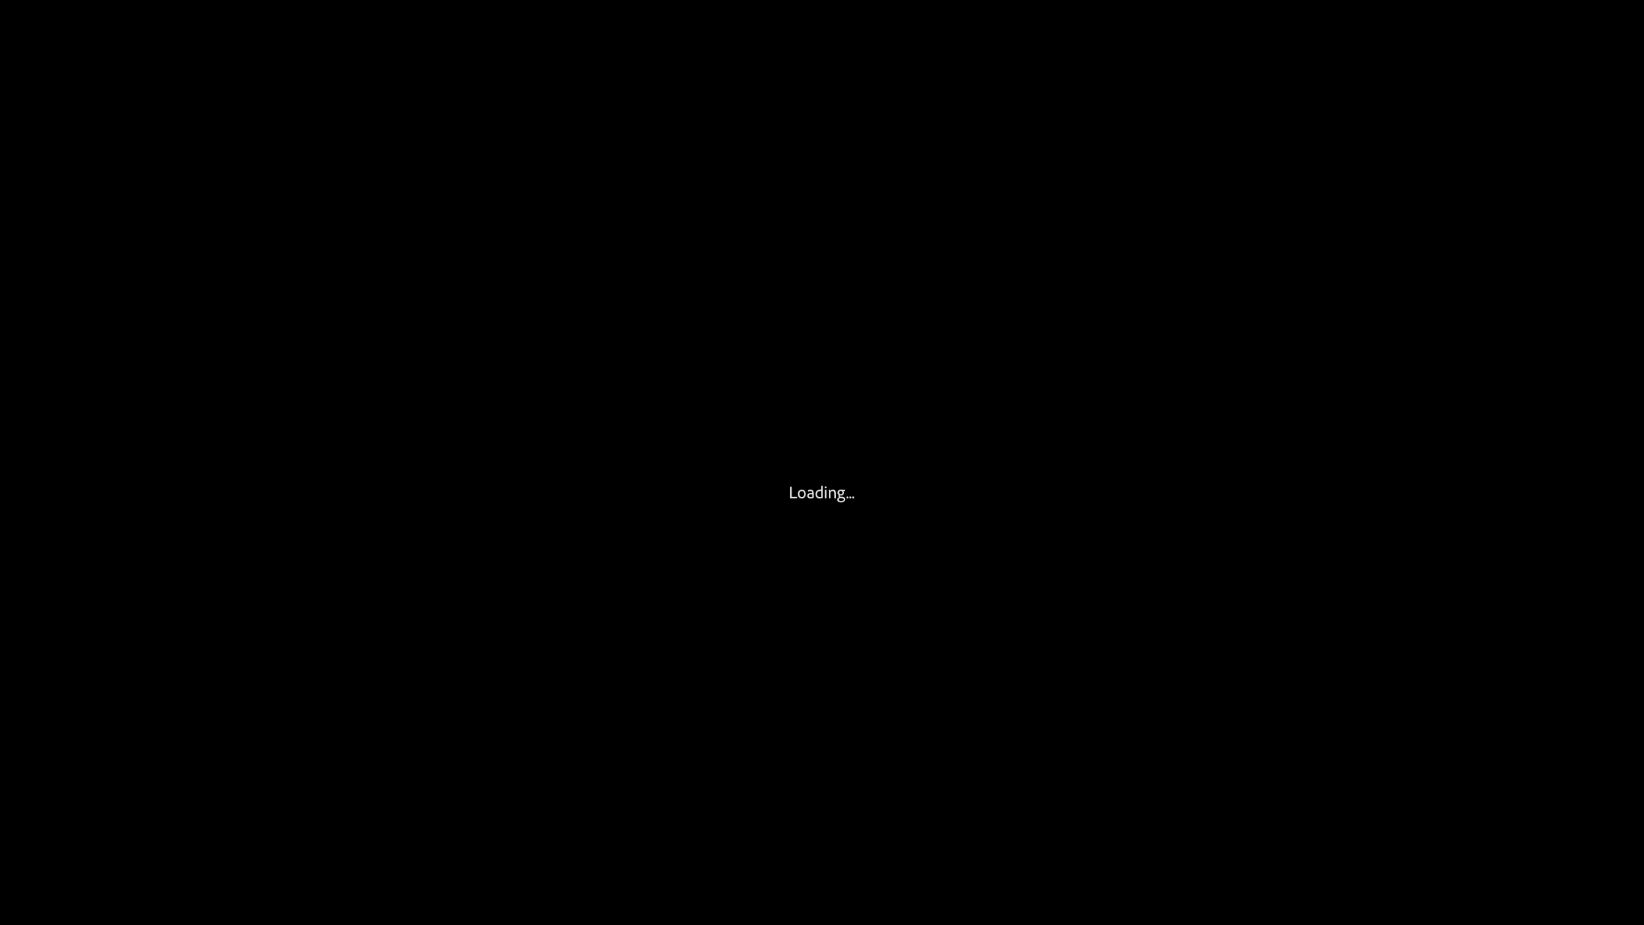